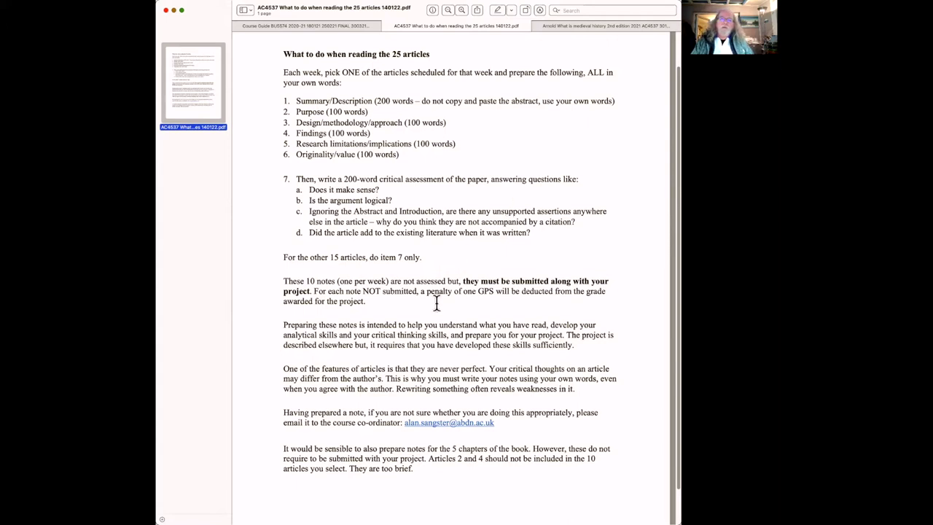
- Select the sentence 'It would be sensible to also prepare notes for the 5 chapters of the book.'
left_click_drag(291, 449, 533, 450)
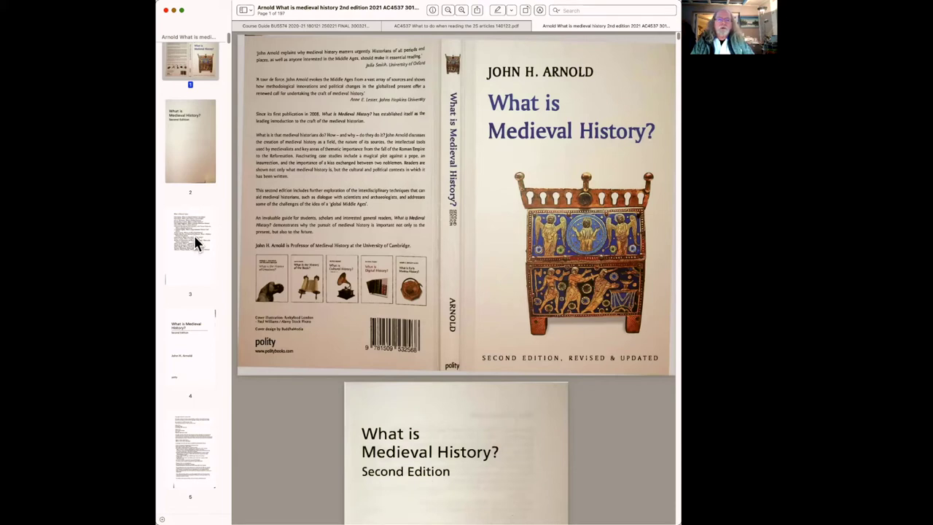
- Jump to page 5 of Arnold's 'What is Medieval History?' using the sidebar thumbnails
left_click(193, 430)
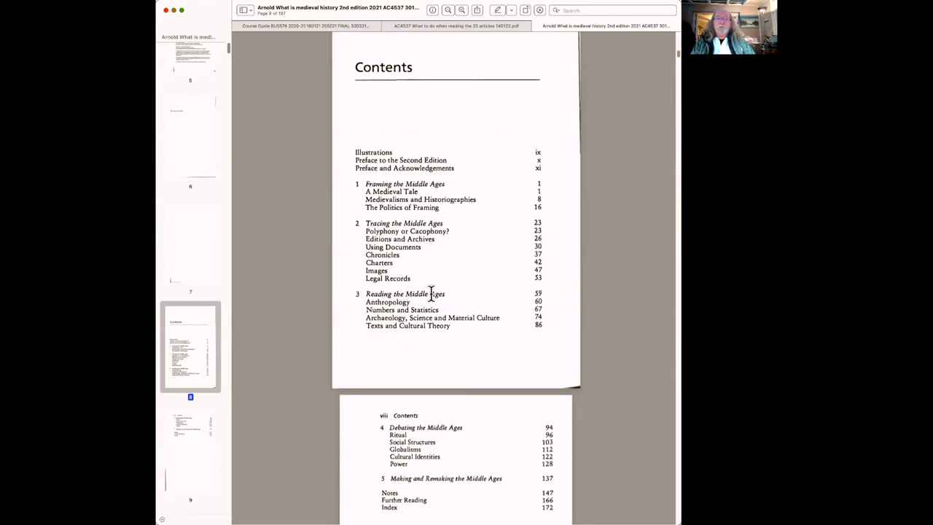
- Select the chapter 1 and 2 entries on the Contents page, then clear the selection
scroll(431, 294, "up", 3)
scroll(431, 294, "down", 1)
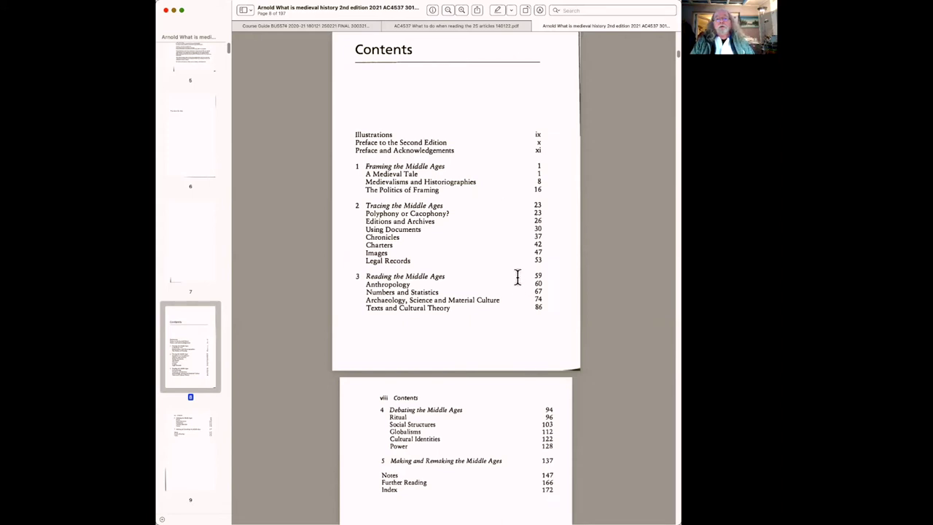
left_click_drag(350, 166, 493, 168)
left_click(493, 168)
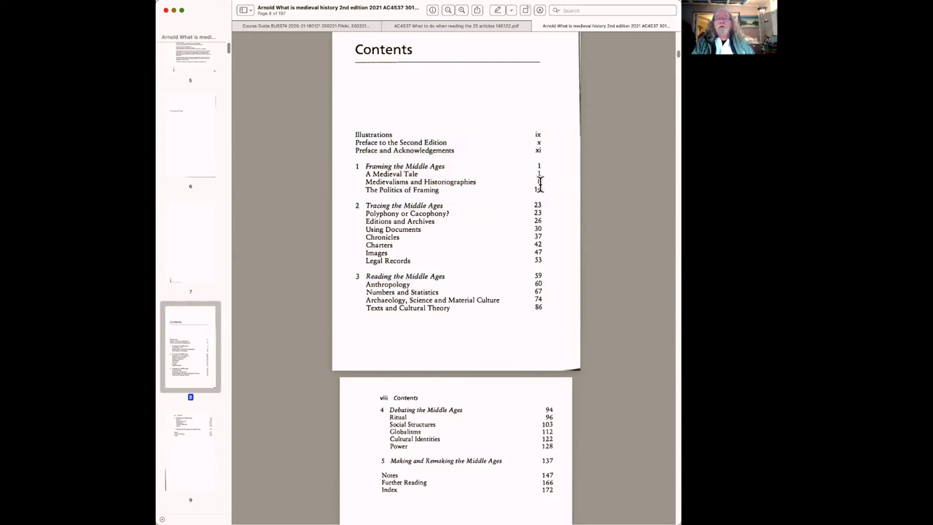
left_click_drag(540, 201, 388, 164)
left_click(388, 164)
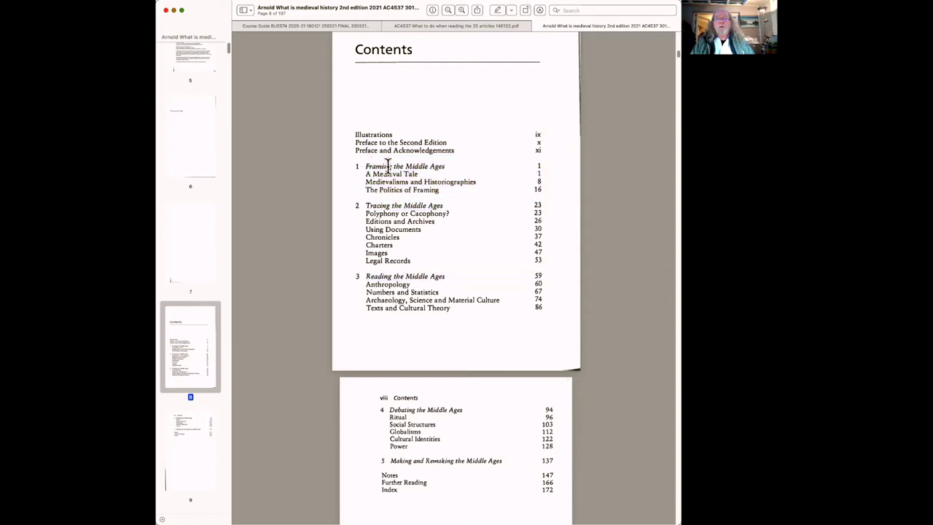
- Scroll past the Illustrations list to page 11, the Preface to the Second Edition
scroll(388, 165, "down", 10)
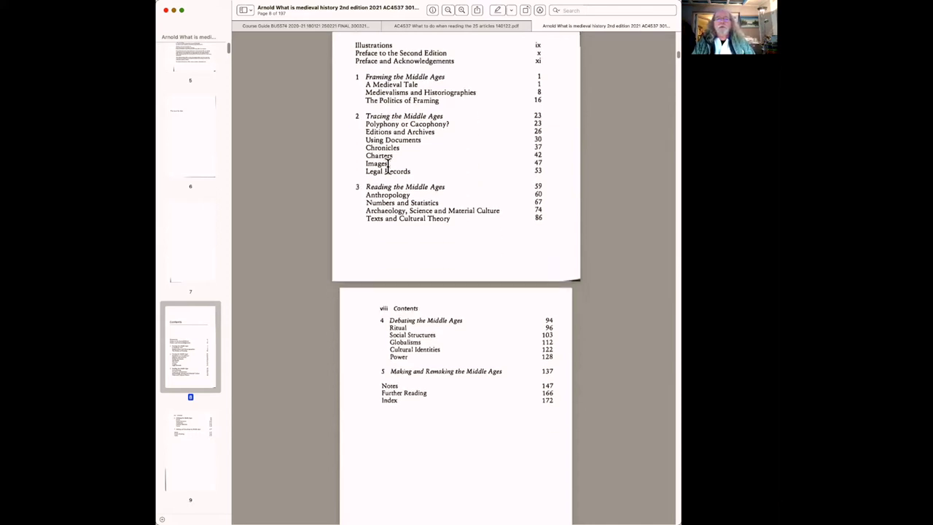
scroll(388, 164, "down", 5)
scroll(388, 165, "down", 4)
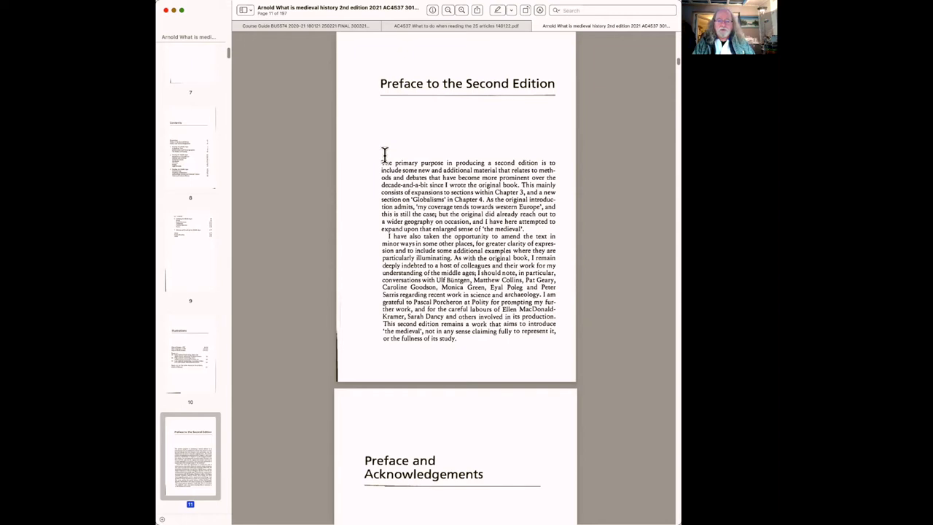
- Scroll down until page 12's Preface and Acknowledgements sits at the top of the view
scroll(385, 154, "down", 3)
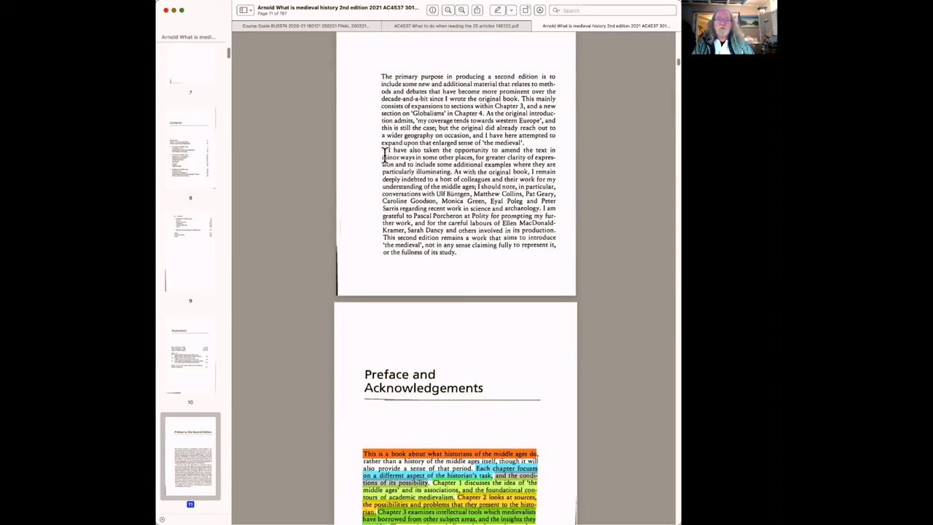
scroll(446, 187, "up", 1)
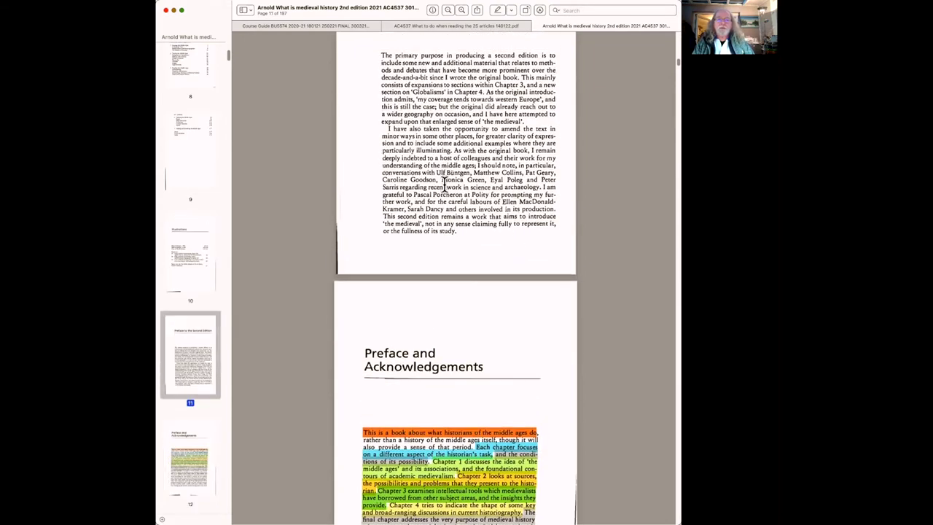
scroll(445, 187, "down", 5)
scroll(446, 186, "down", 2)
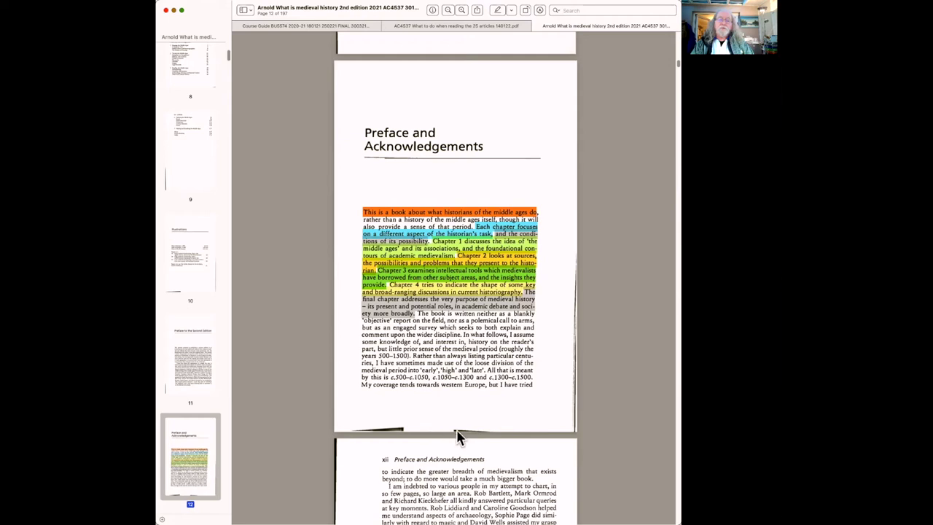
- Scroll into the map pages and briefly select the 'Map of Europe, c.900' caption
scroll(462, 435, "down", 5)
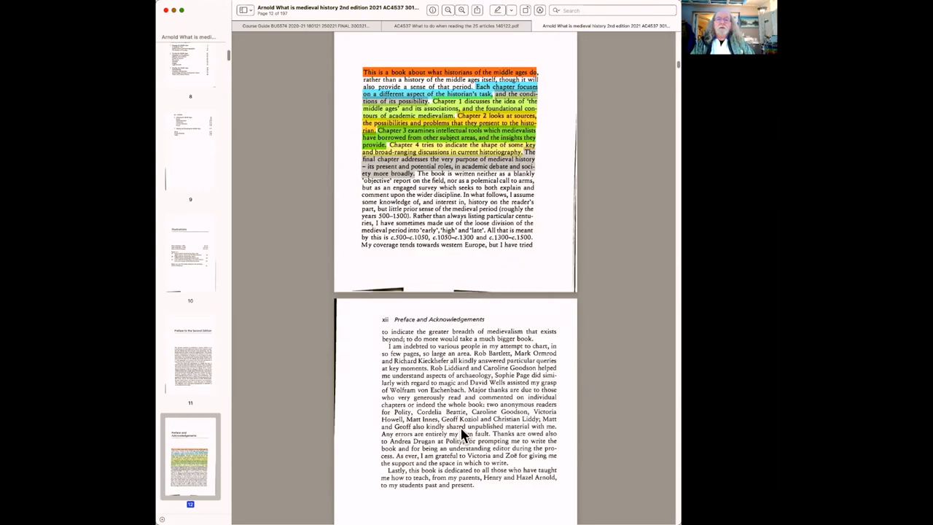
scroll(462, 435, "down", 15)
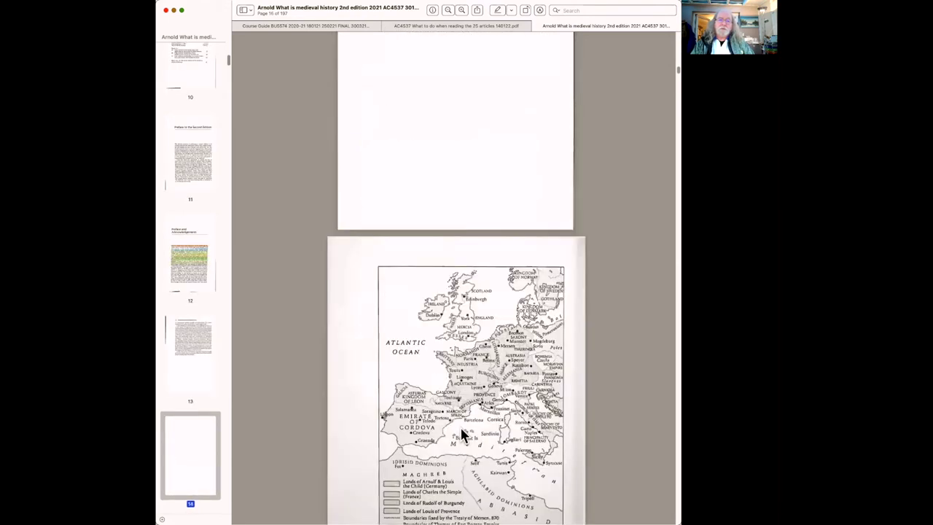
scroll(462, 435, "down", 8)
scroll(462, 436, "down", 2)
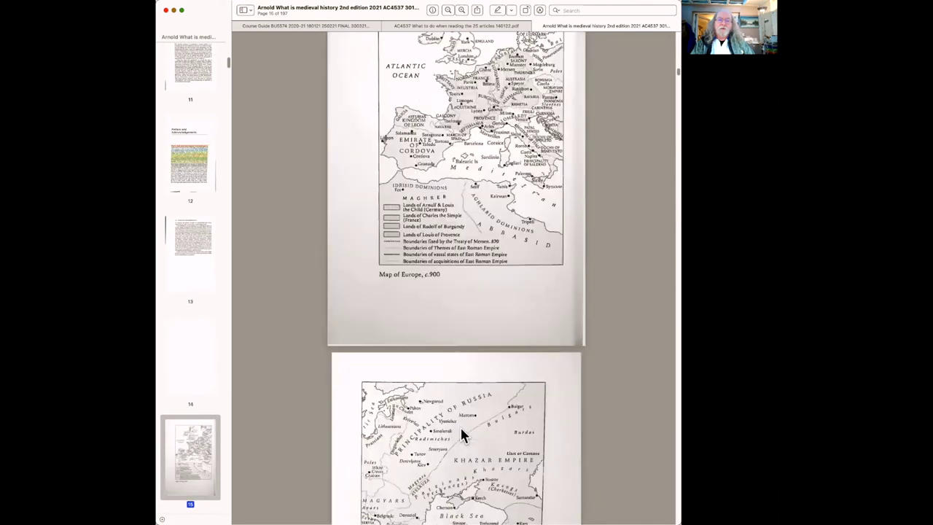
scroll(462, 436, "down", 3)
scroll(462, 435, "up", 5)
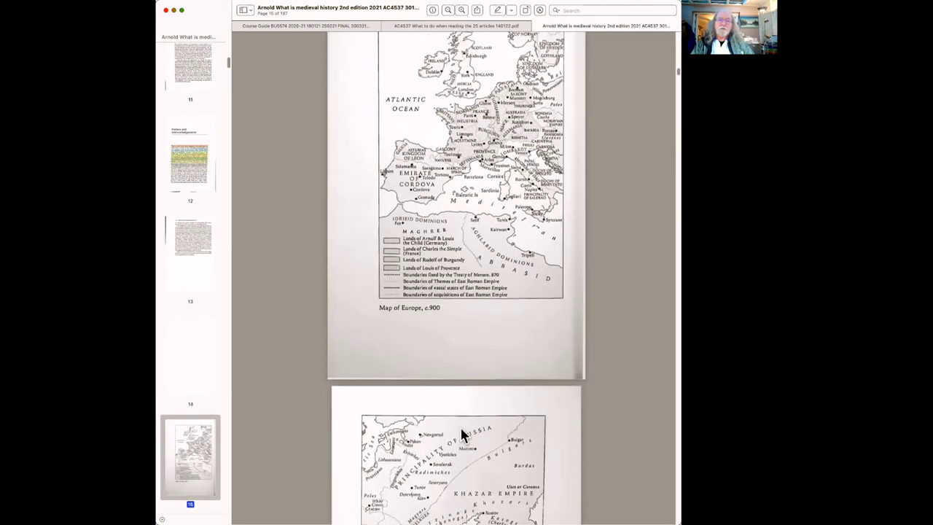
scroll(462, 435, "up", 3)
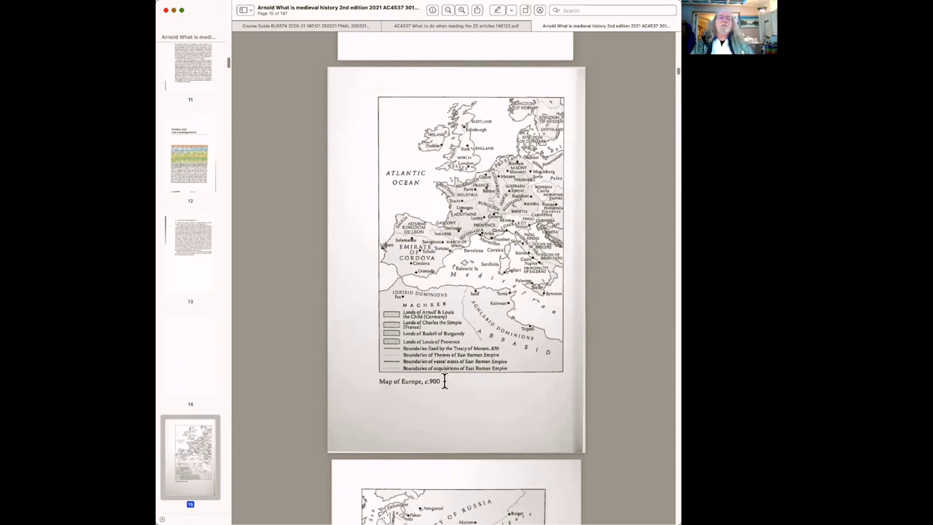
left_click_drag(445, 380, 450, 391)
left_click(450, 392)
- Scroll past the remaining maps to page 20, the opening of 'Framing the Middle Ages'
scroll(450, 392, "down", 5)
scroll(450, 393, "down", 2)
scroll(450, 394, "up", 5)
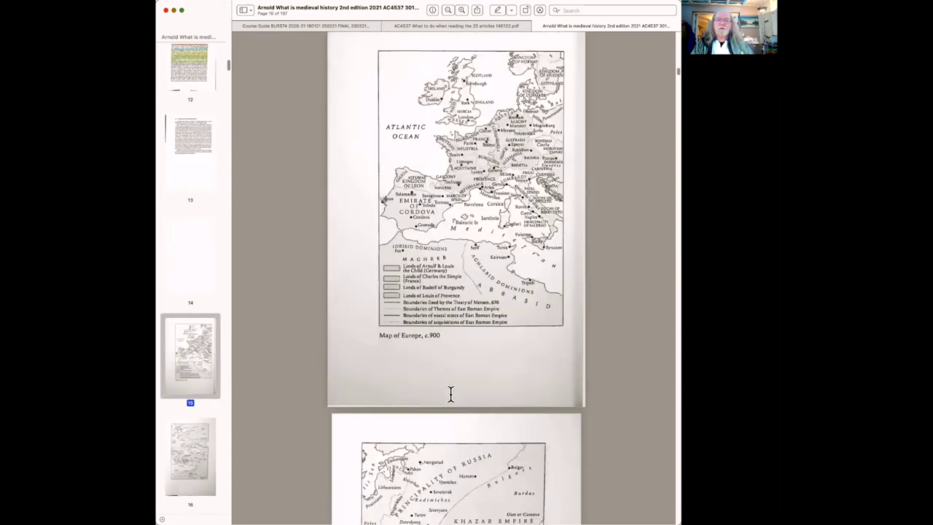
scroll(451, 394, "down", 1)
scroll(450, 394, "down", 3)
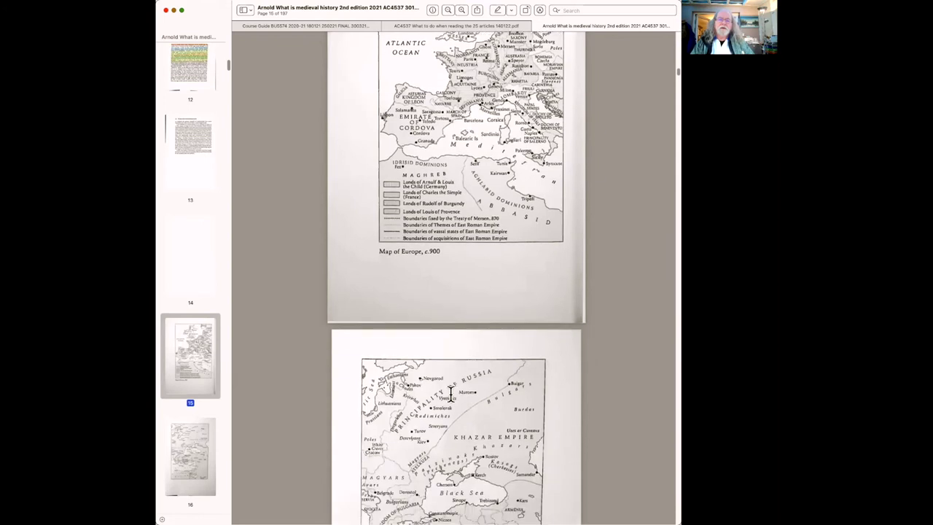
scroll(450, 394, "down", 10)
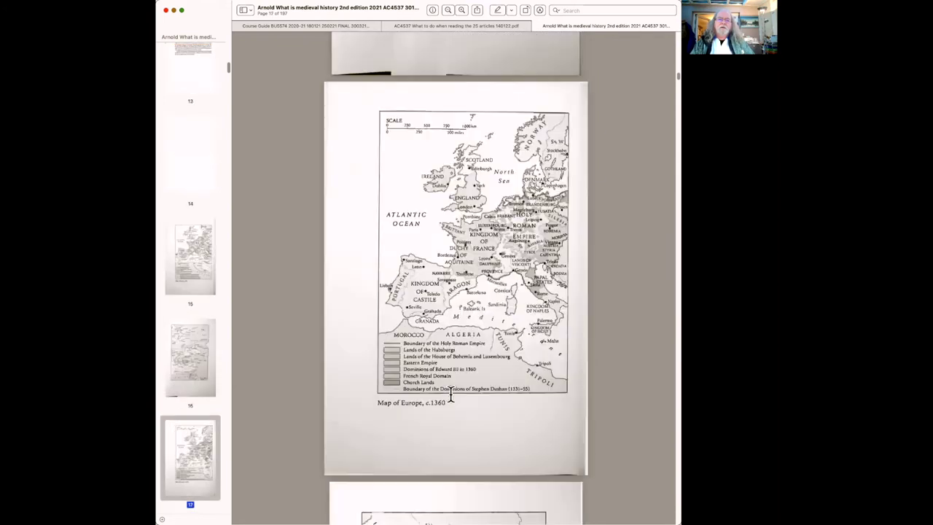
scroll(450, 393, "down", 1)
scroll(456, 334, "down", 1)
scroll(457, 334, "down", 8)
scroll(456, 334, "up", 3)
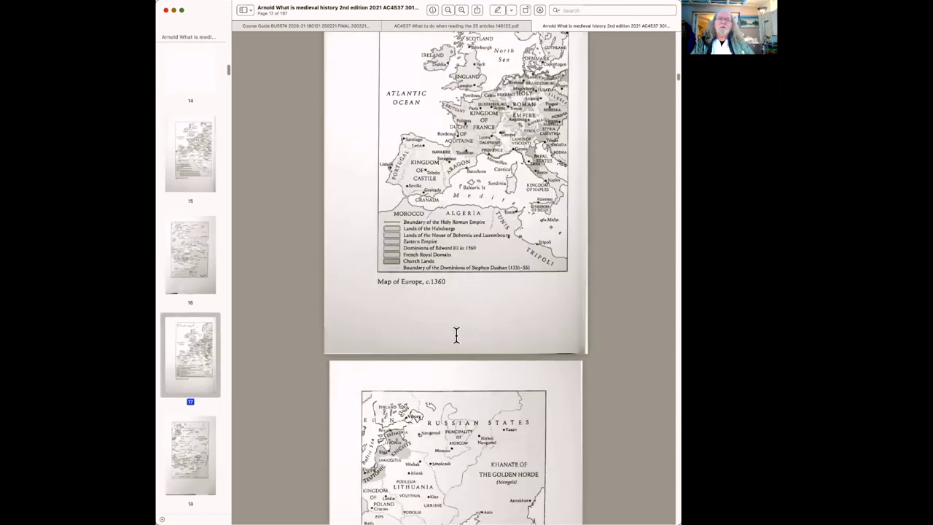
scroll(457, 334, "up", 10)
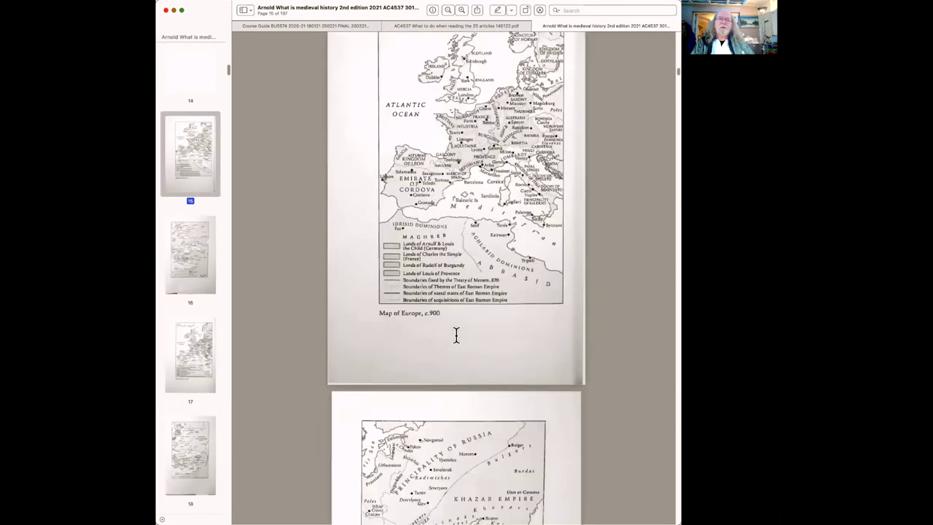
scroll(456, 334, "down", 1)
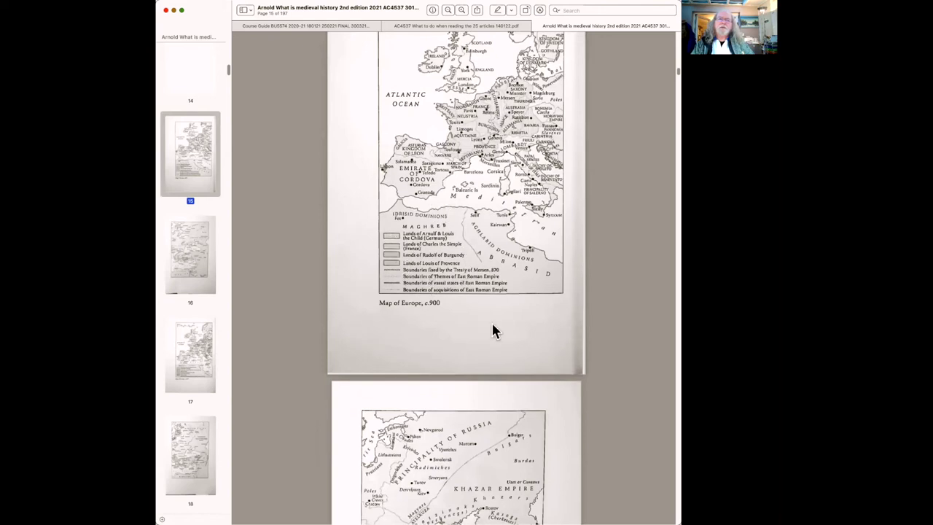
scroll(493, 332, "down", 15)
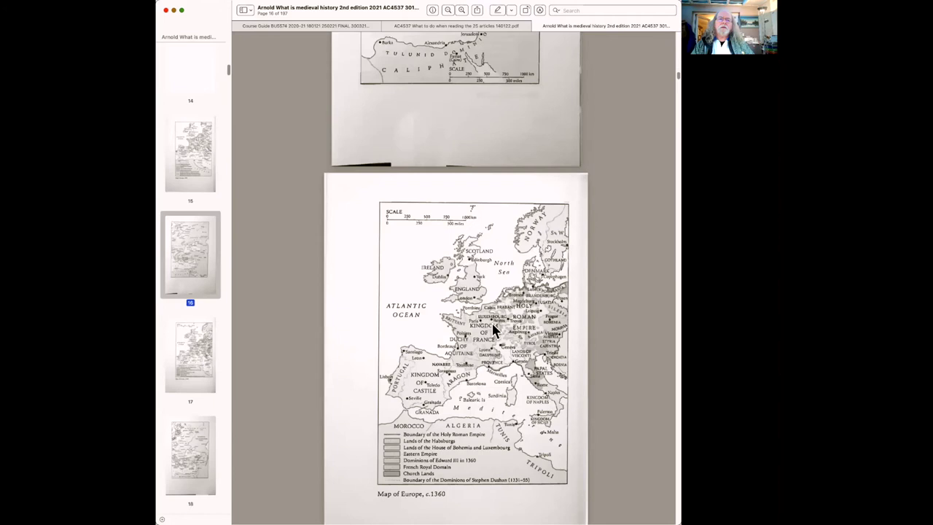
scroll(493, 331, "down", 5)
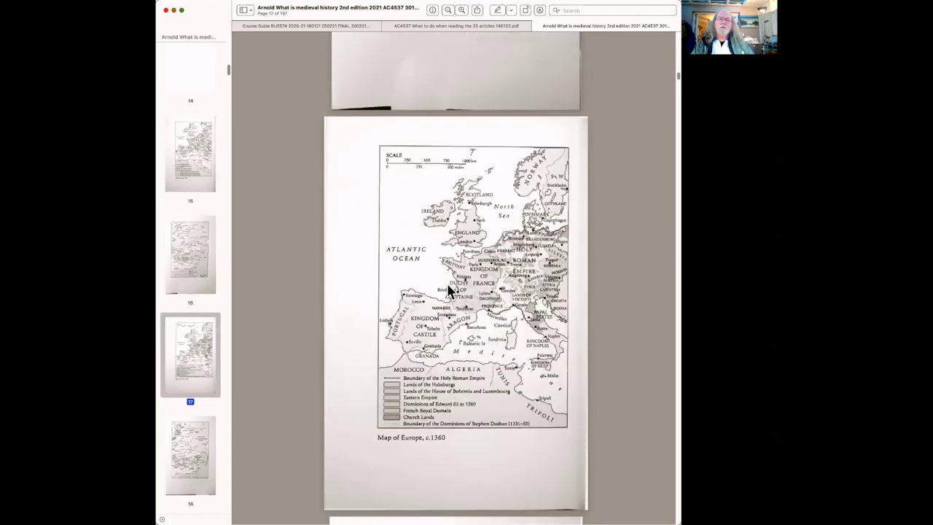
scroll(448, 291, "up", 1)
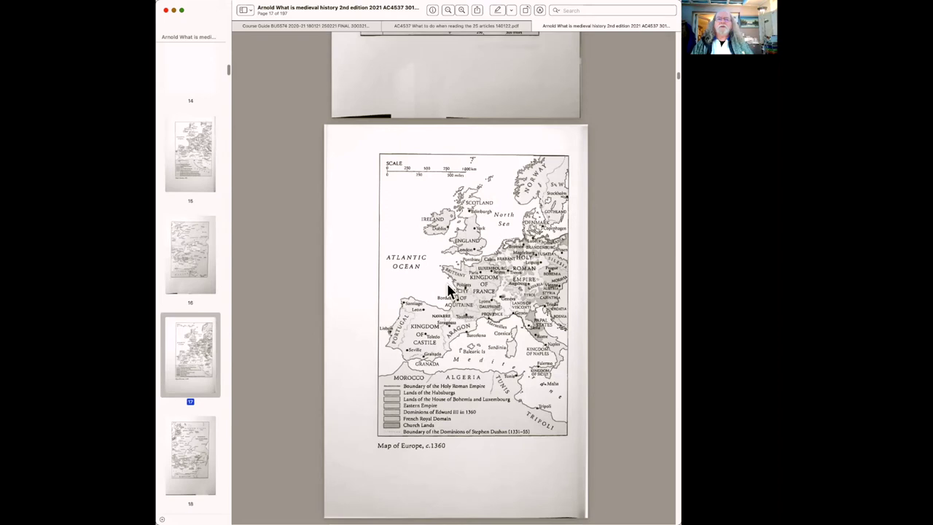
scroll(448, 290, "down", 10)
scroll(449, 290, "down", 20)
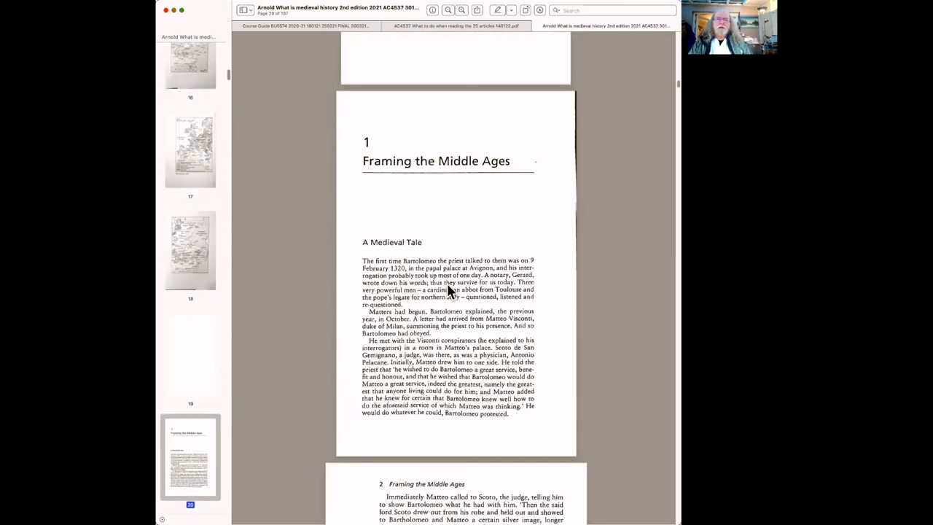
scroll(449, 286, "down", 3)
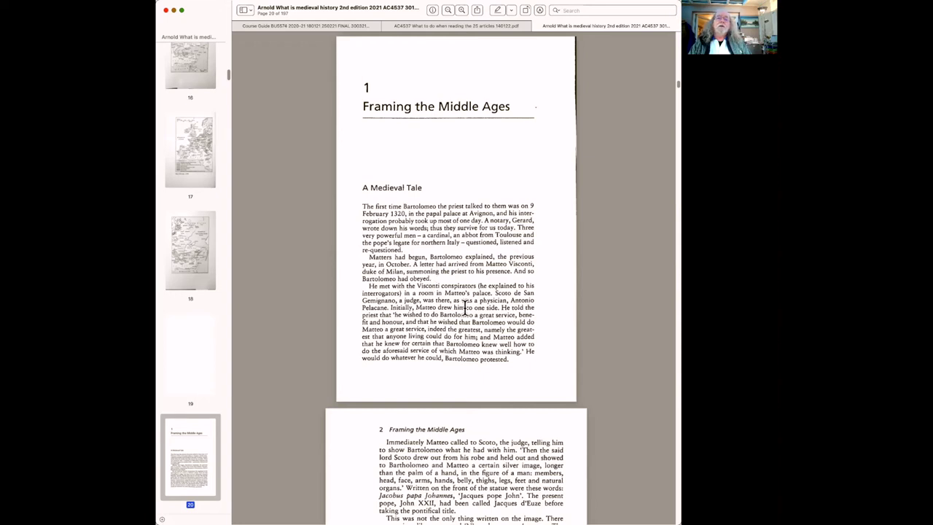
- Scroll down to page 22, chapter 1's third page
scroll(465, 307, "down", 3)
scroll(465, 306, "down", 5)
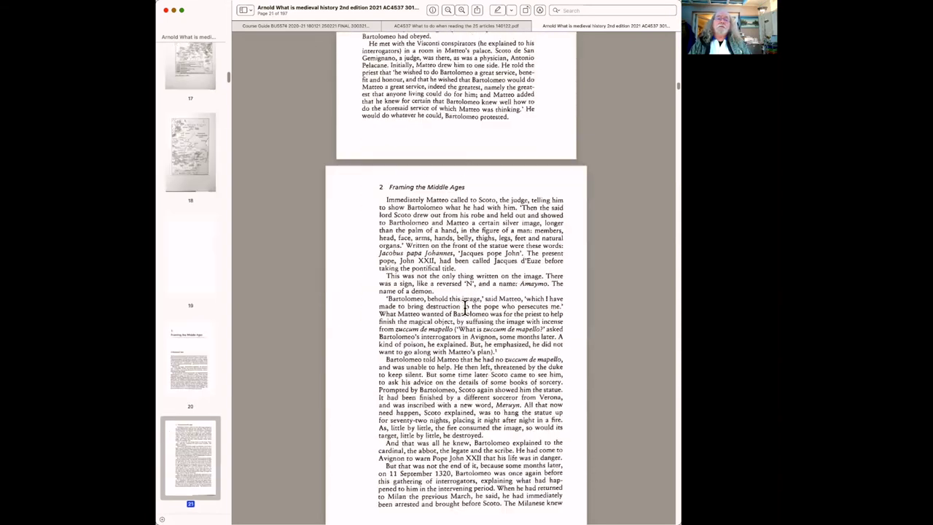
scroll(464, 306, "down", 8)
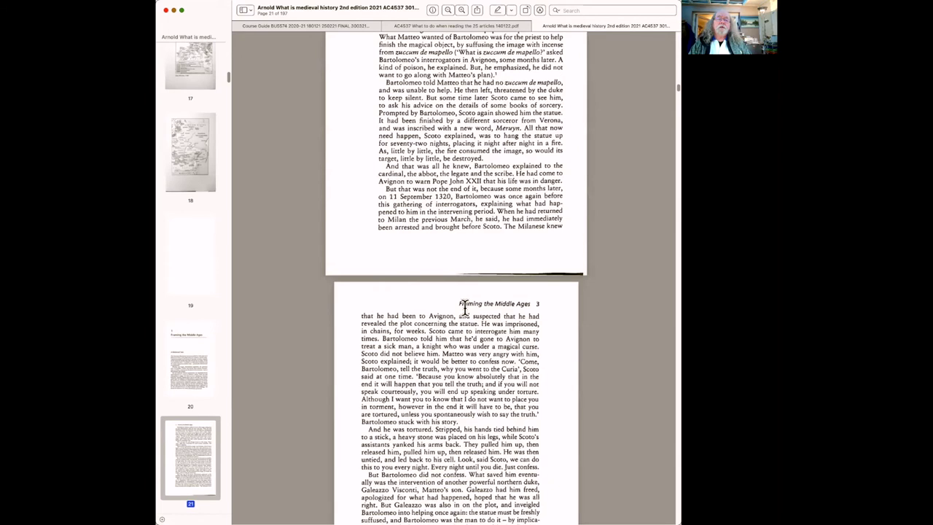
scroll(464, 306, "down", 4)
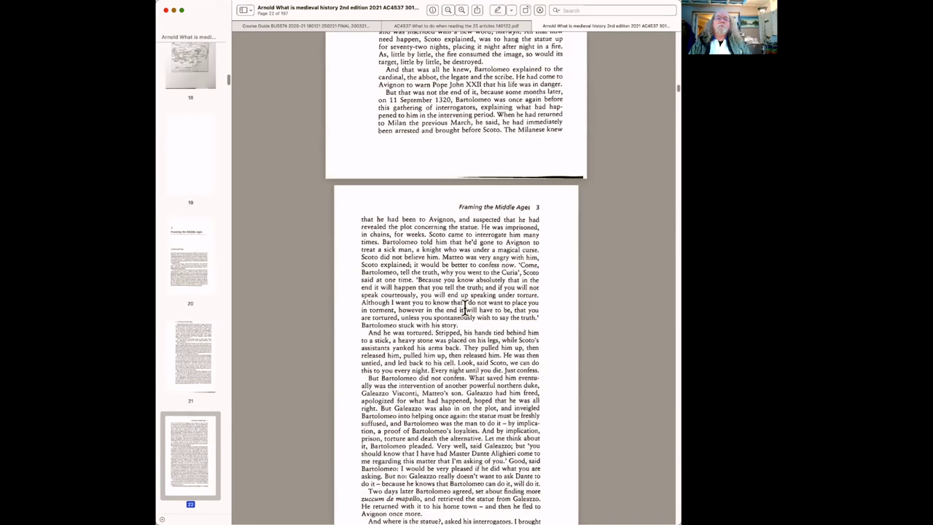
scroll(464, 306, "down", 3)
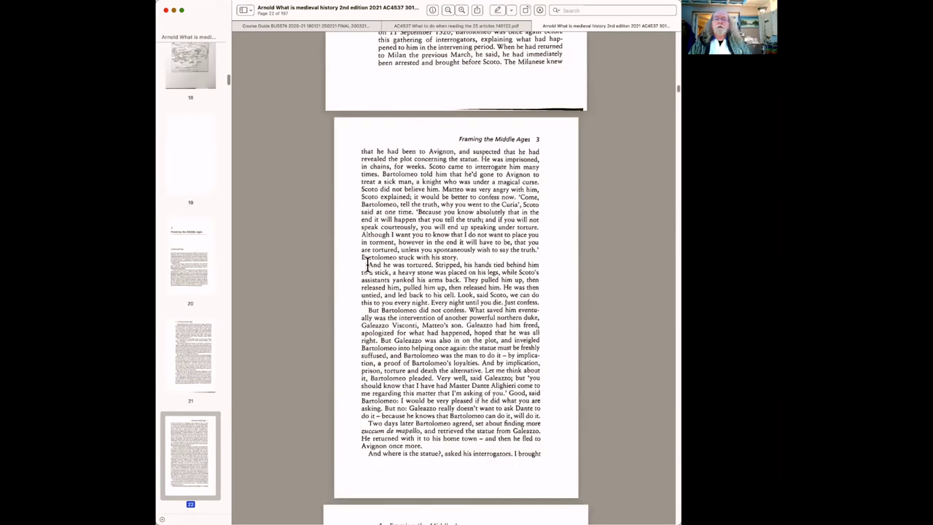
- Select the word 'tortured' and the sentence 'But Bartolomeo did not confess.', then deselect
left_click_drag(432, 264, 413, 265)
double_click(413, 264)
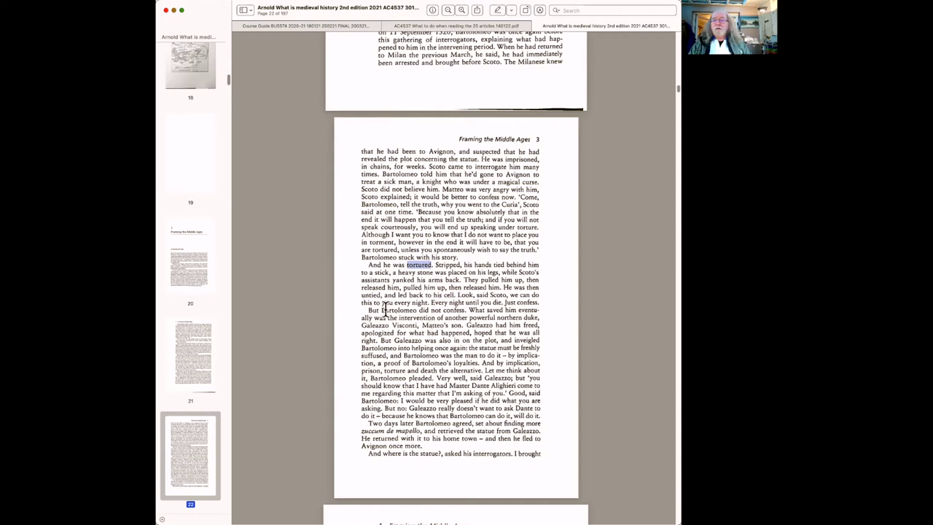
left_click_drag(368, 306, 468, 314)
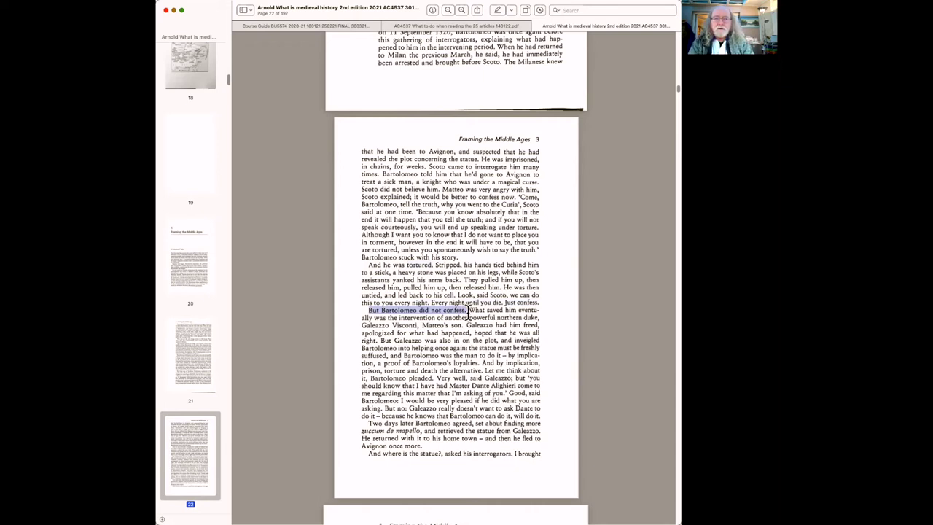
left_click(469, 313)
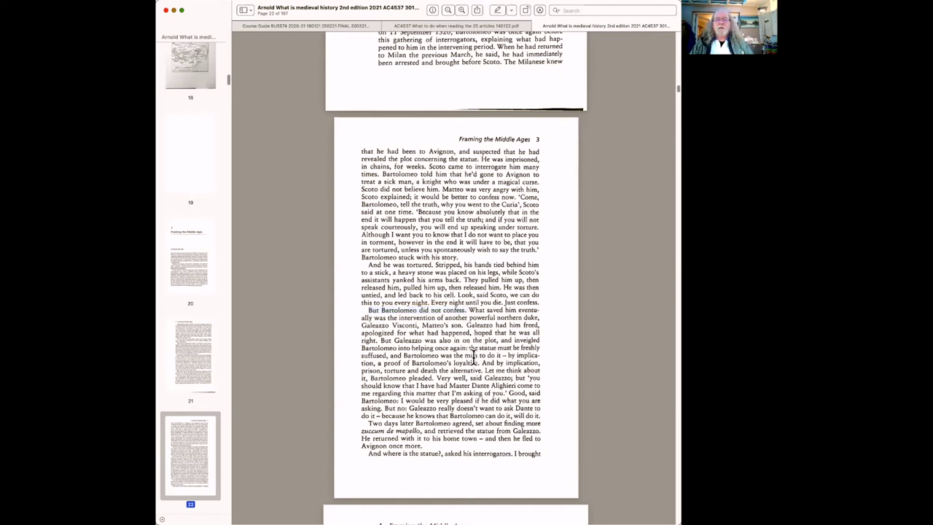
- On page 23, select 'At first sight this is what one might call a very medieval tale.'
scroll(474, 357, "down", 3)
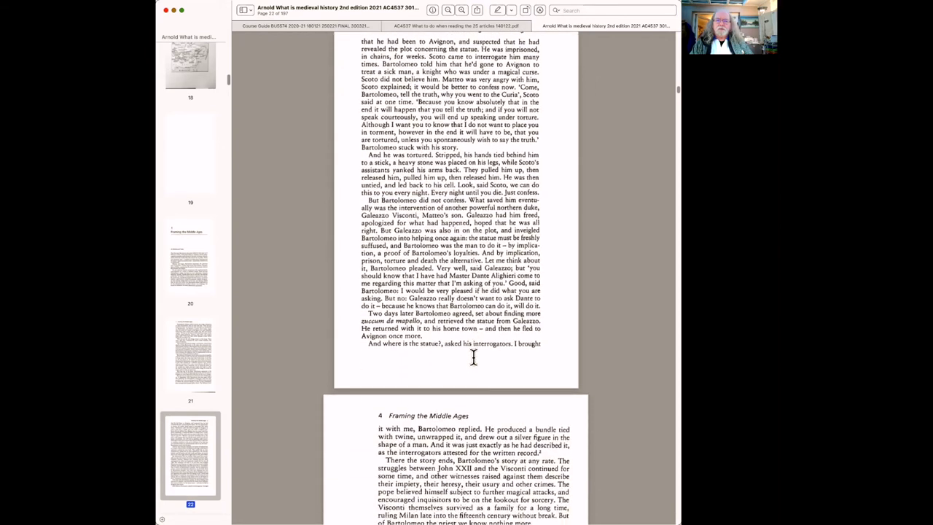
scroll(474, 358, "down", 2)
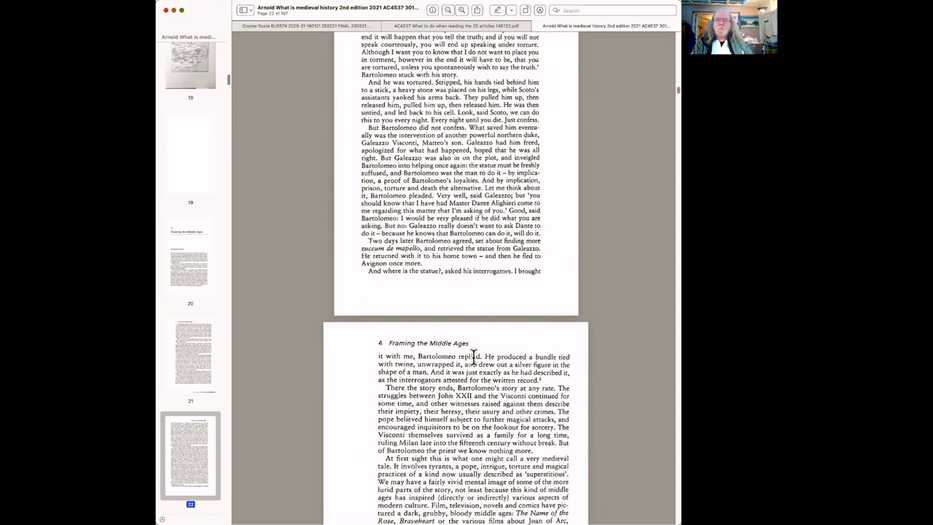
scroll(474, 357, "down", 3)
scroll(474, 357, "down", 2)
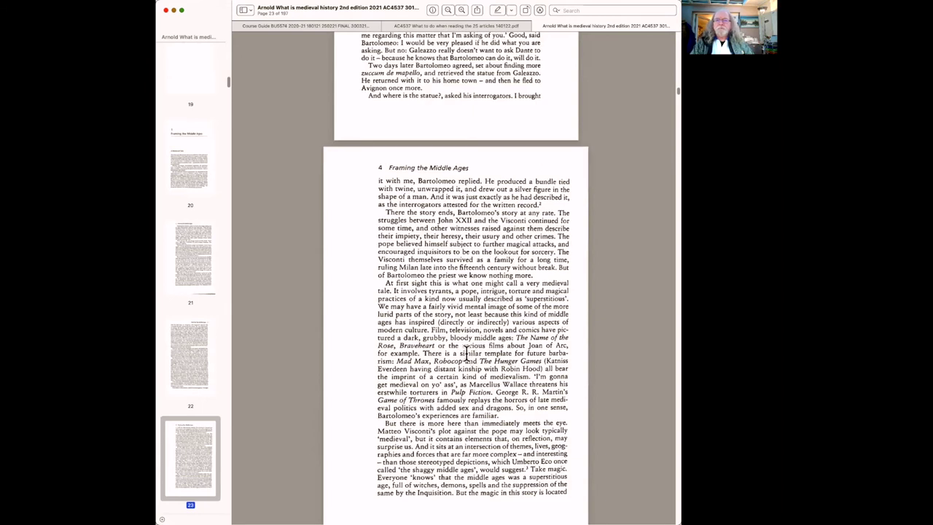
left_click_drag(390, 290, 385, 284)
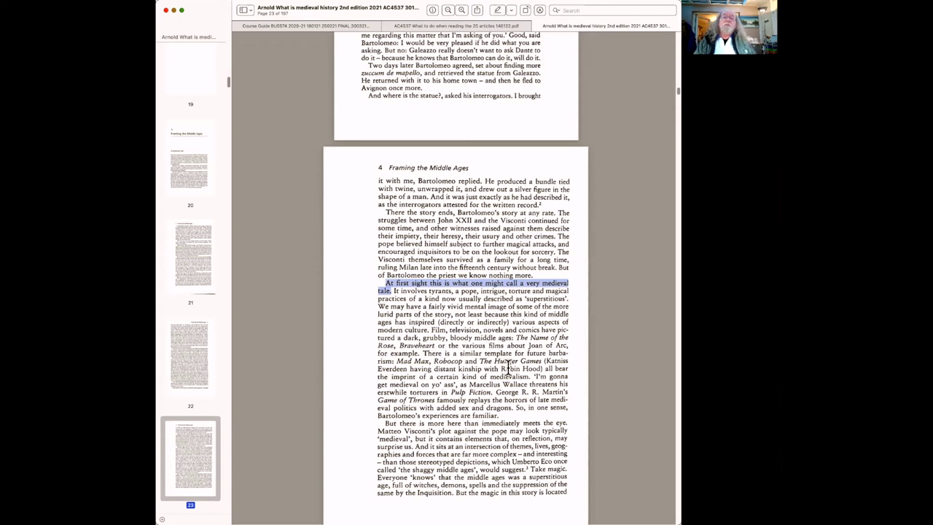
scroll(500, 401, "down", 3)
scroll(481, 321, "down", 3)
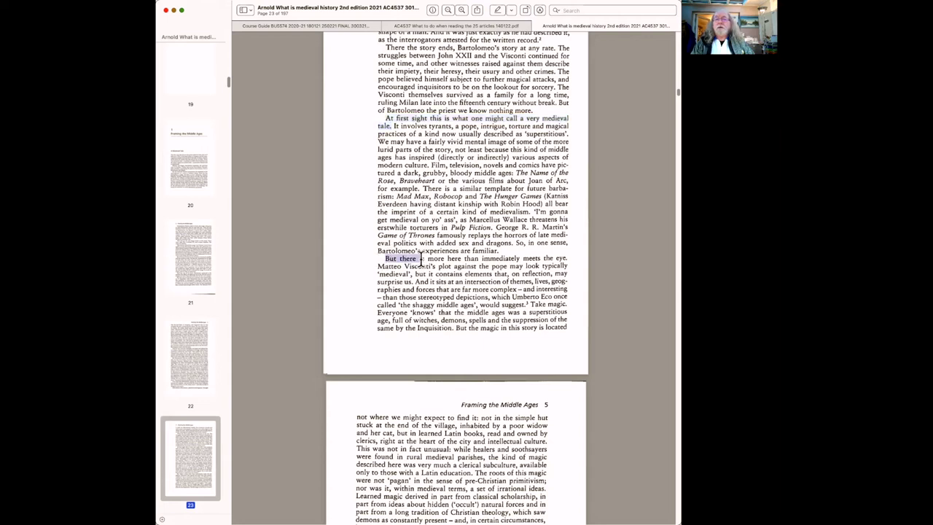
left_click_drag(438, 256, 572, 259)
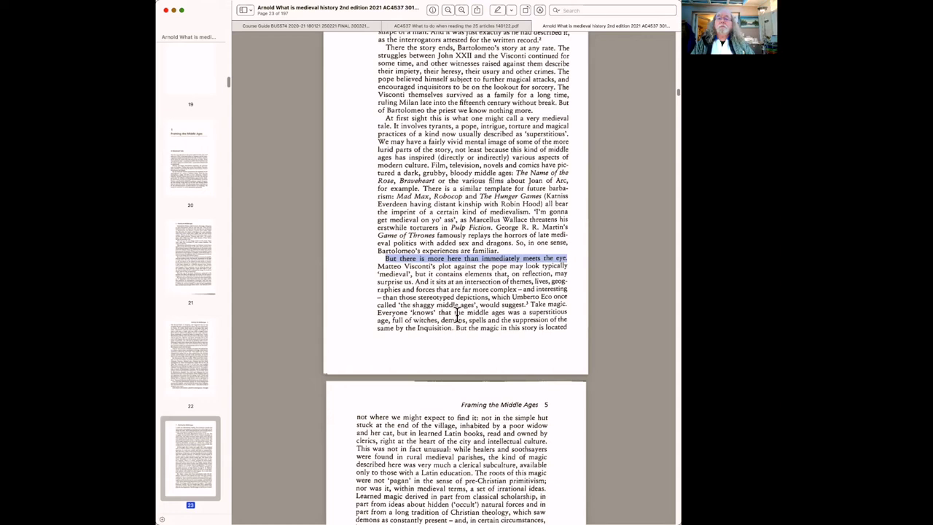
left_click_drag(454, 328, 372, 311)
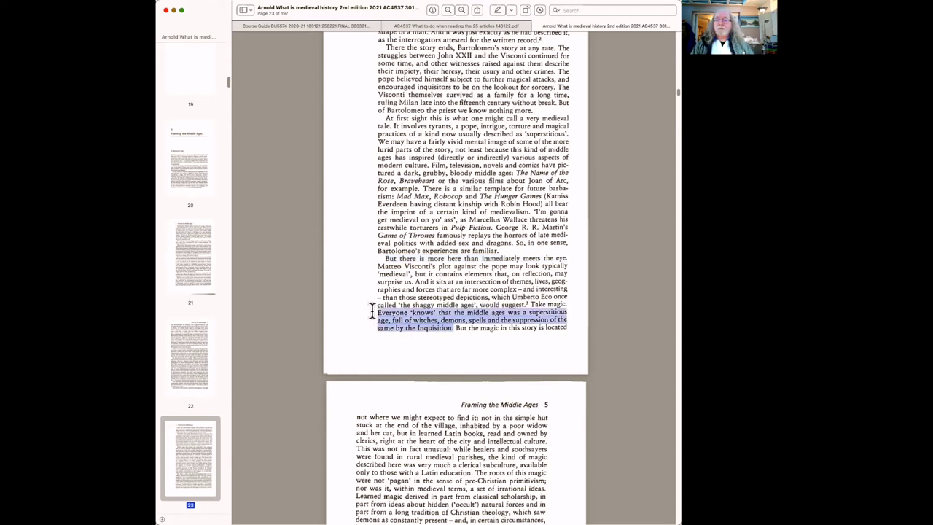
left_click(398, 301)
scroll(419, 313, "down", 4)
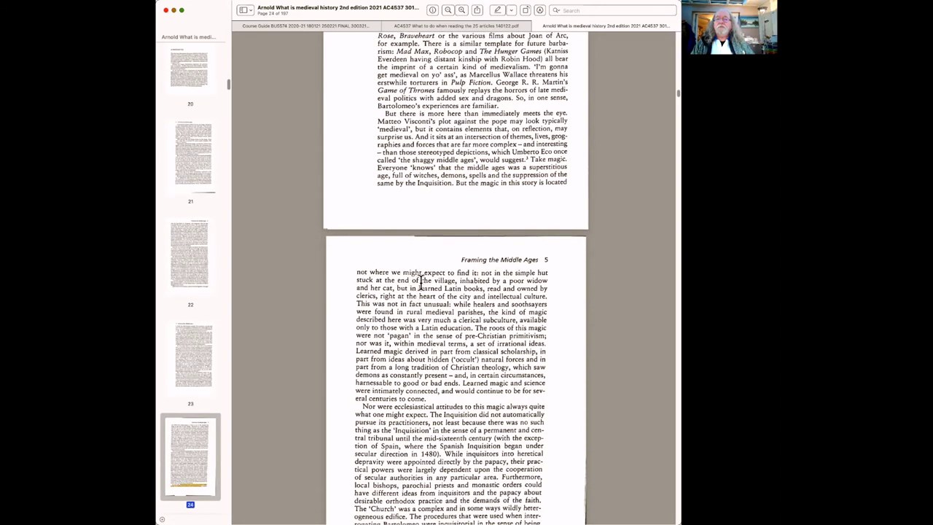
scroll(445, 262, "down", 1)
left_click_drag(455, 177, 569, 175)
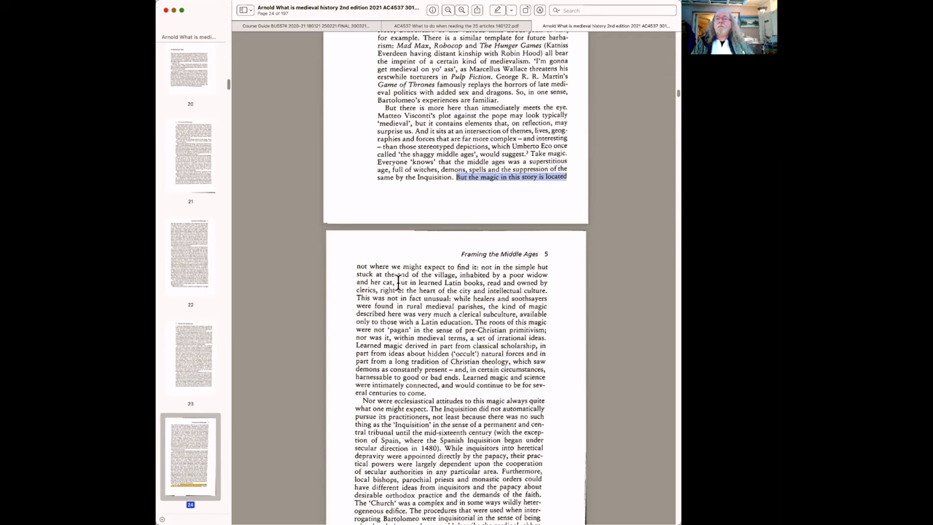
left_click_drag(396, 282, 486, 283)
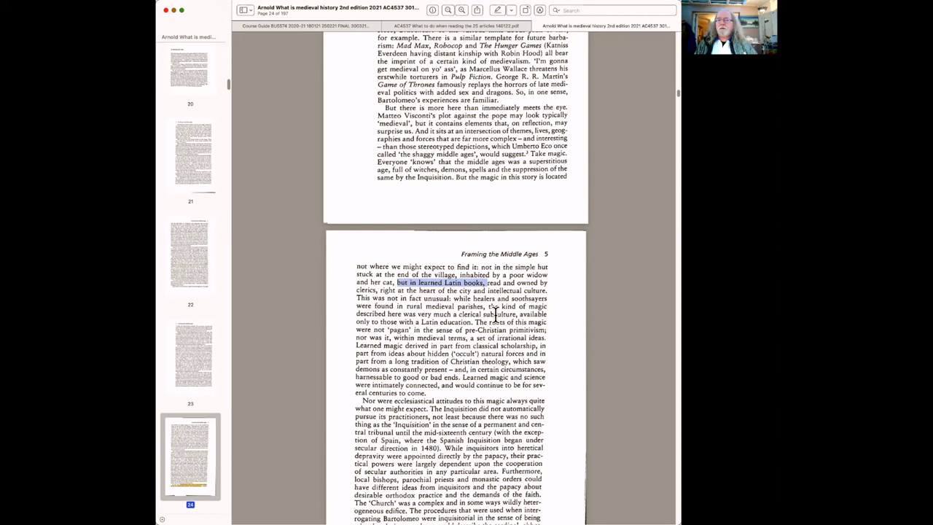
left_click_drag(357, 298, 448, 298)
mouse_move(413, 154)
left_mouse_down()
mouse_move(487, 151)
mouse_move(401, 146)
left_mouse_up()
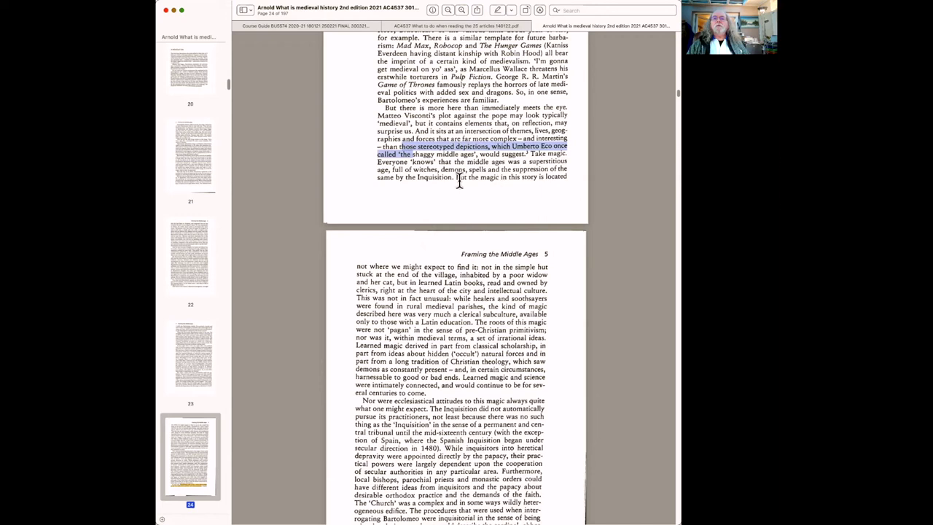
left_click_drag(458, 179, 567, 180)
left_click_drag(357, 267, 478, 267)
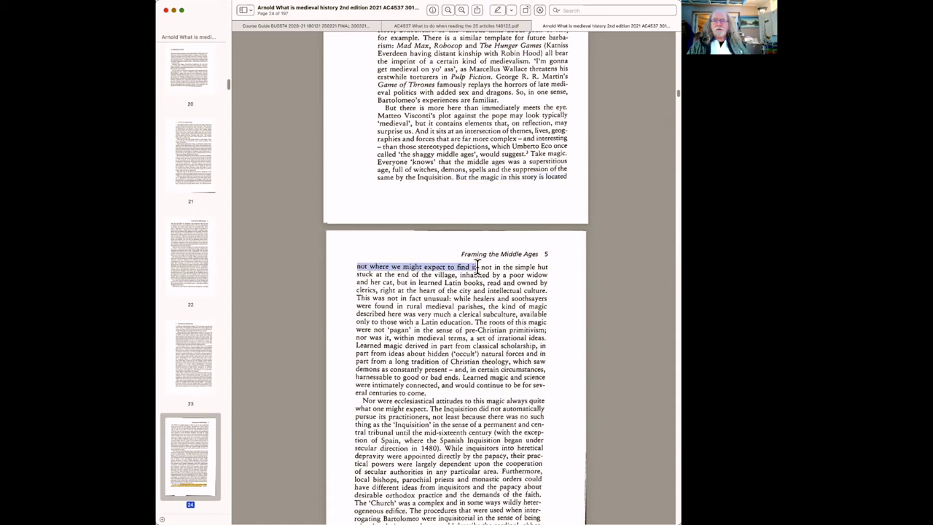
left_click_drag(413, 154, 483, 148)
left_click(408, 146)
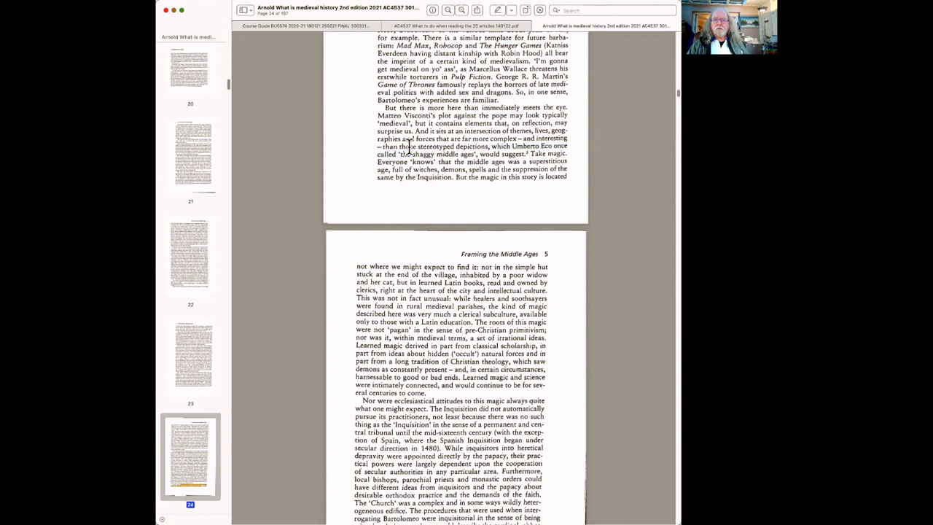
double_click(426, 145)
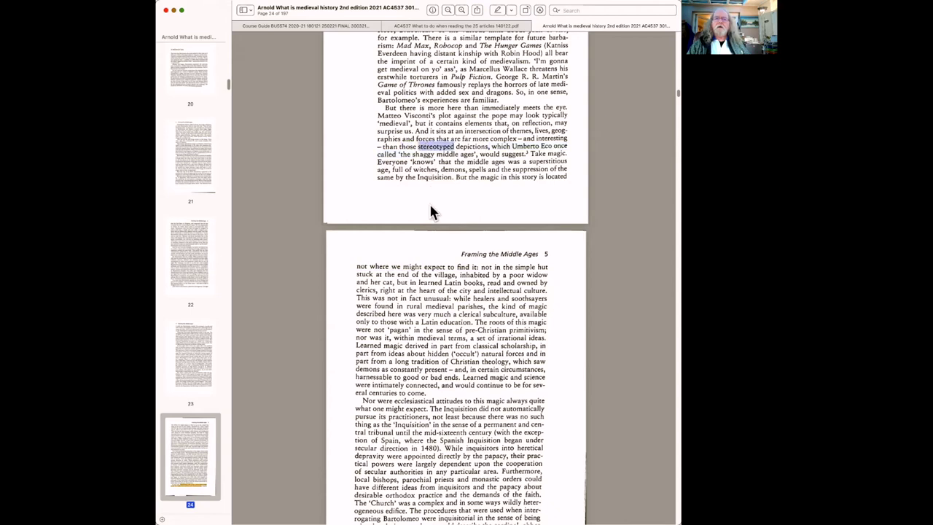
left_click_drag(357, 299, 453, 297)
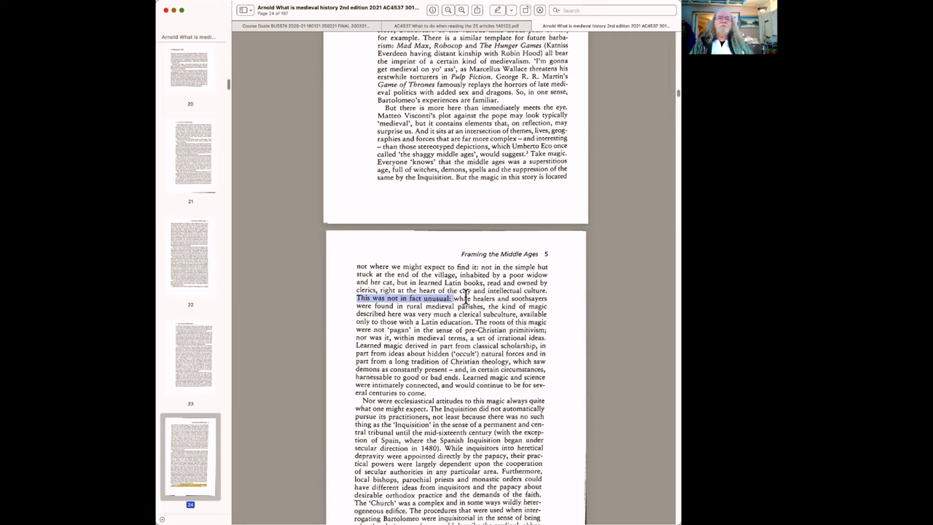
scroll(455, 322, "down", 3)
scroll(455, 322, "down", 2)
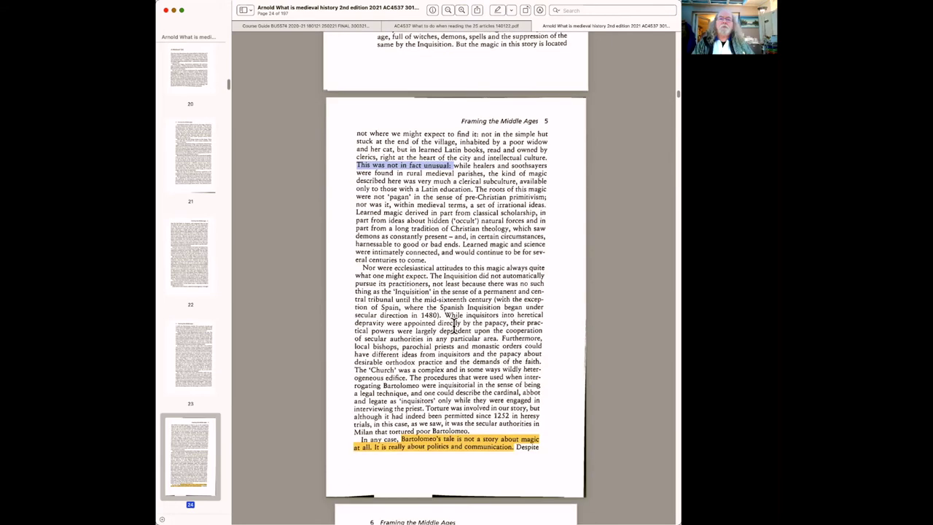
scroll(379, 259, "down", 1)
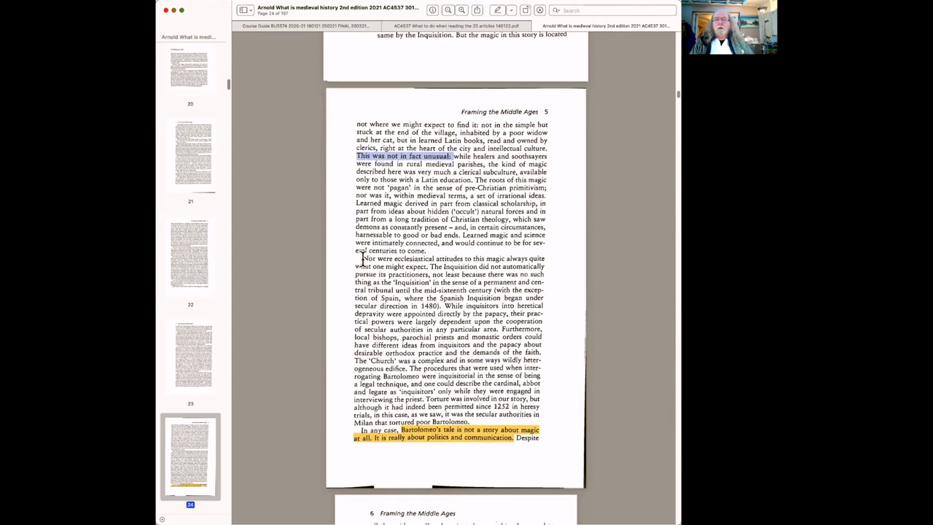
left_click_drag(363, 258, 428, 266)
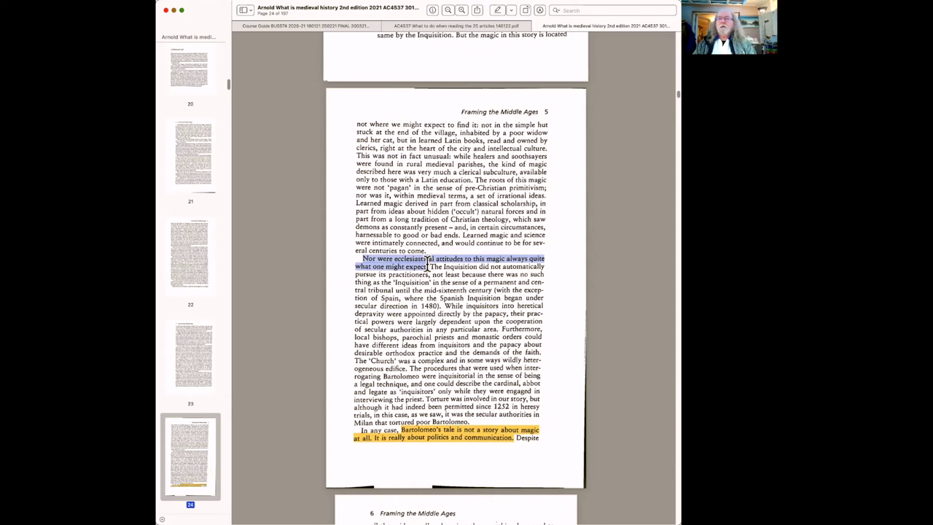
left_click(428, 266)
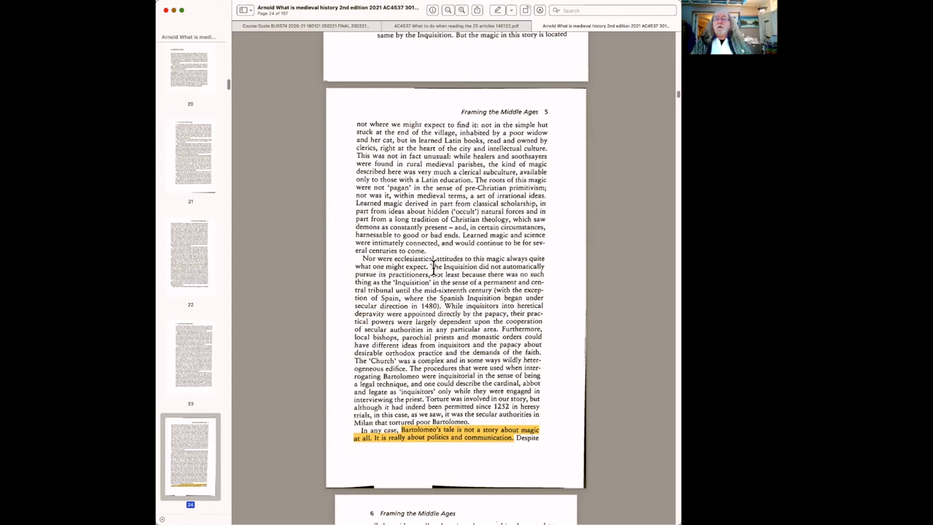
left_click_drag(430, 267, 480, 262)
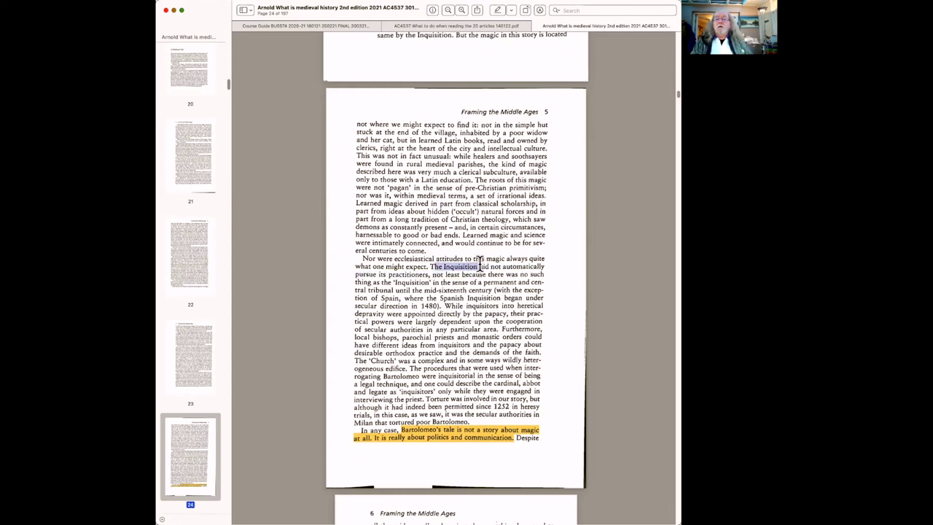
left_click(437, 292)
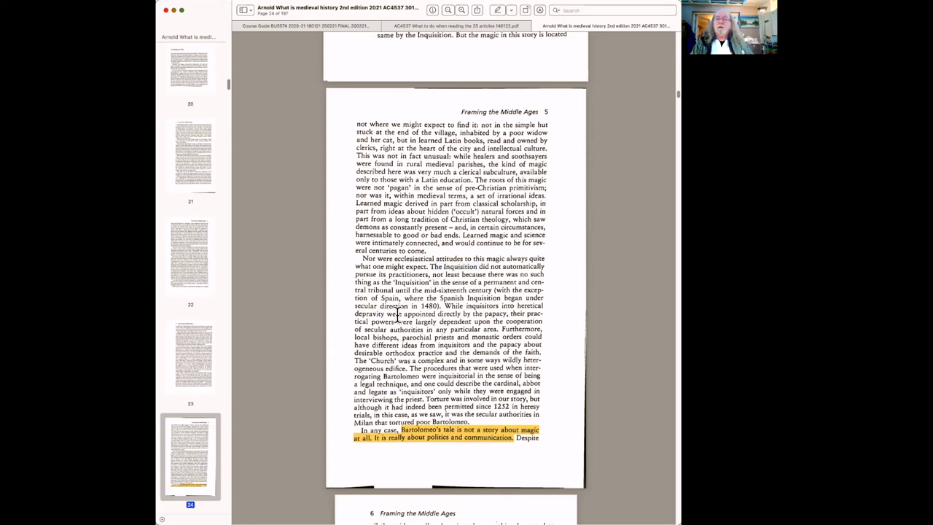
left_click_drag(434, 274, 431, 282)
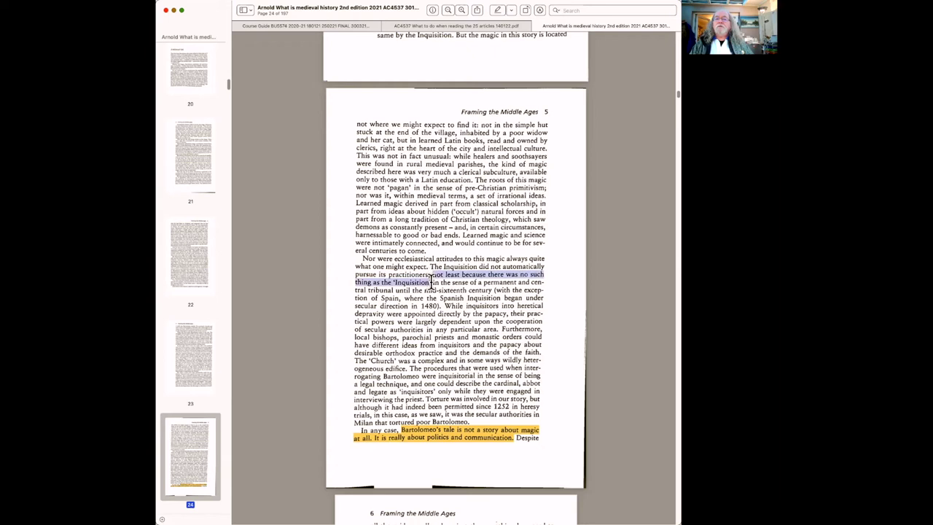
double_click(383, 298)
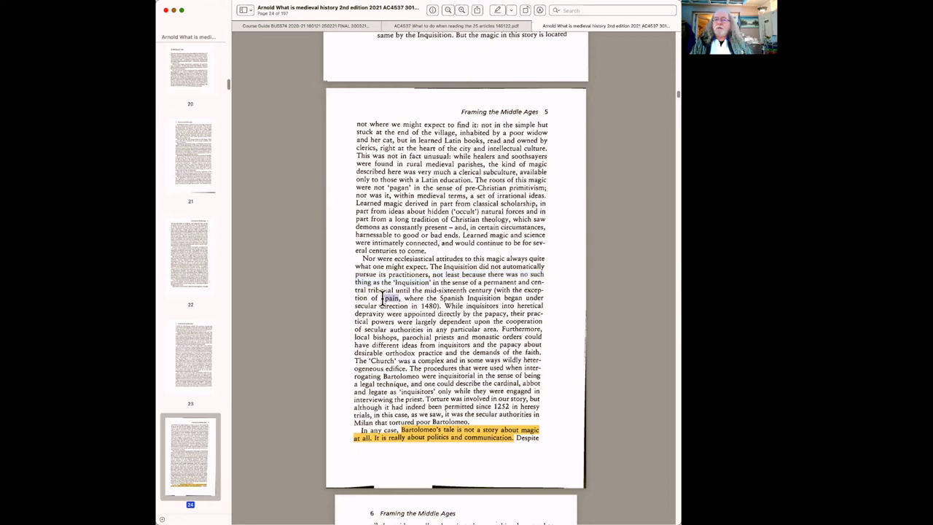
left_click_drag(440, 298, 499, 299)
left_click(473, 333)
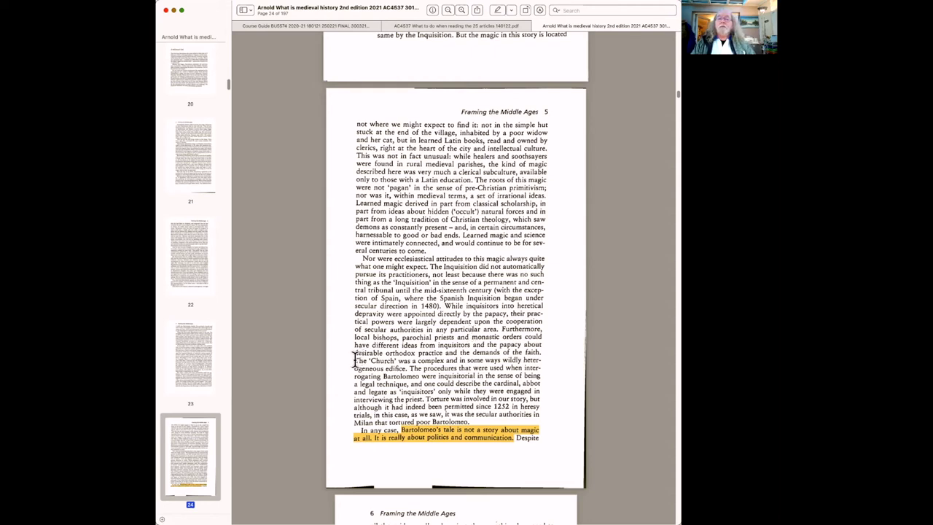
- Select the sentence about the Church's heterogeneity on page 24, then clear the selection
left_click_drag(355, 360, 407, 368)
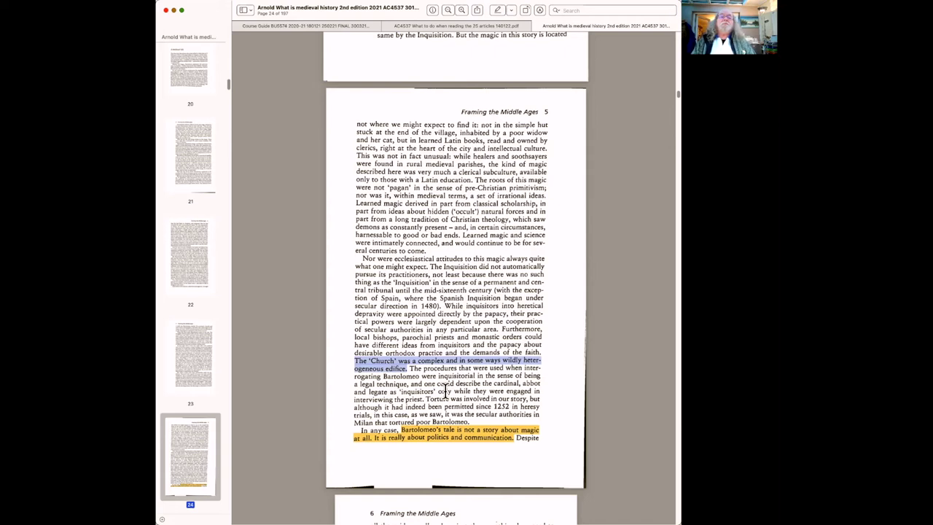
scroll(446, 391, "down", 5)
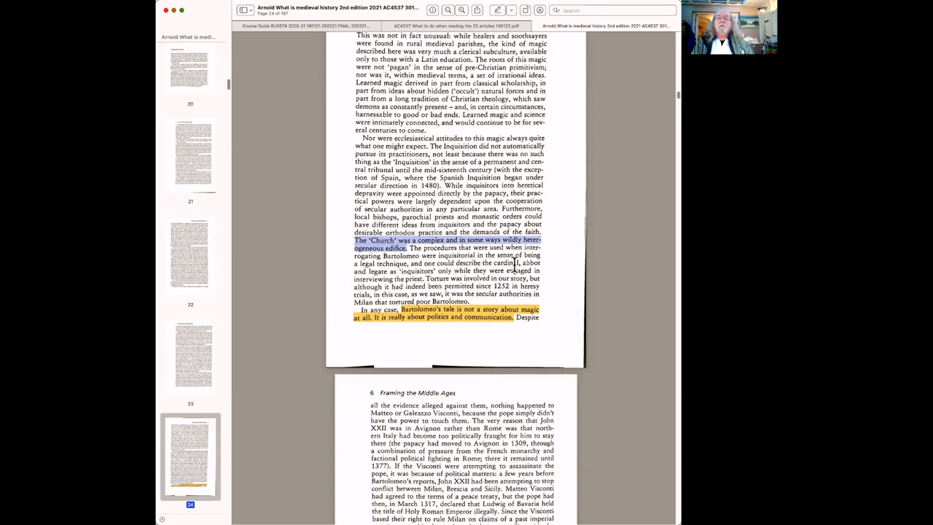
left_click(455, 246)
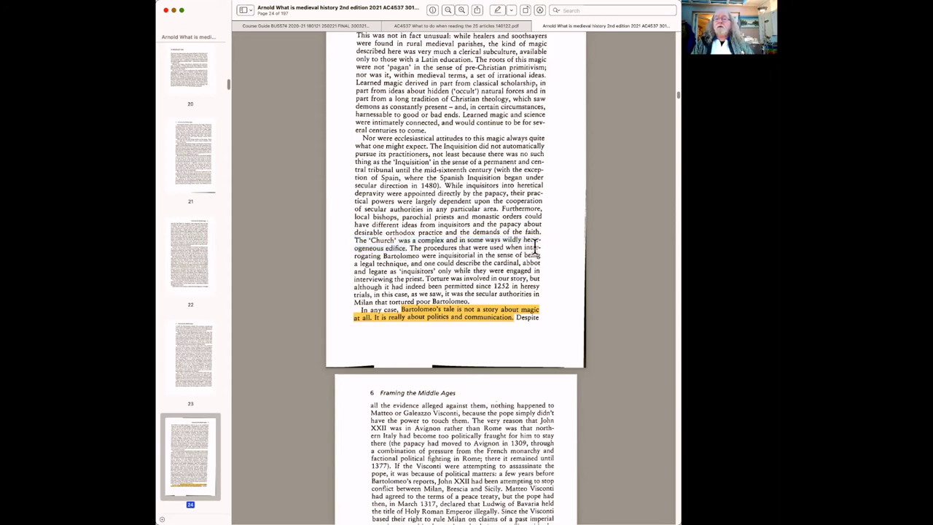
- Select successive passages — 'inquisitorial', 'legal technique', torture since 1252 — ending at Milan's secular authorities sentence
left_click_drag(525, 248, 420, 255)
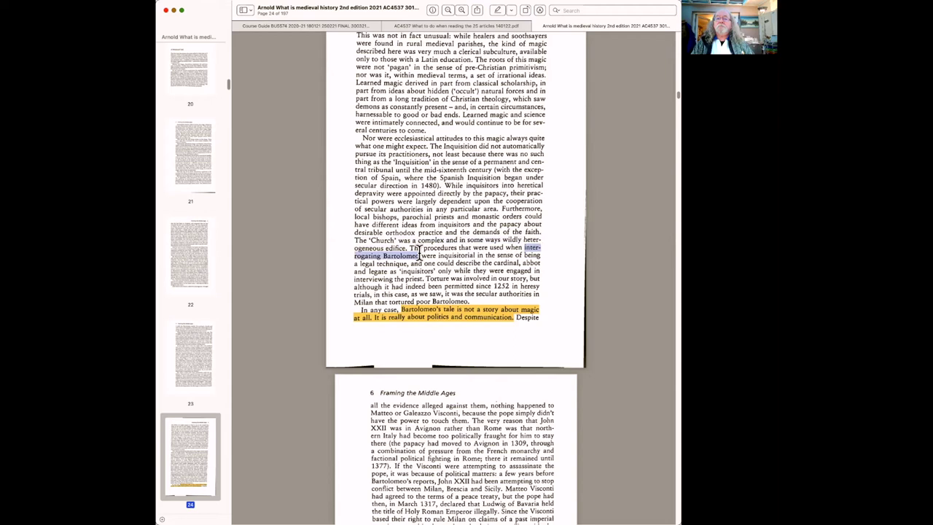
double_click(448, 254)
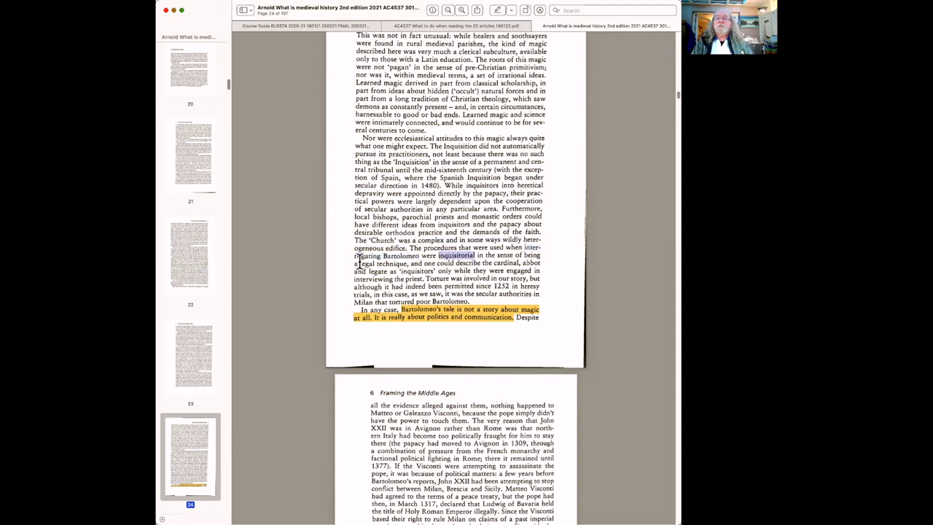
left_click_drag(360, 262, 412, 265)
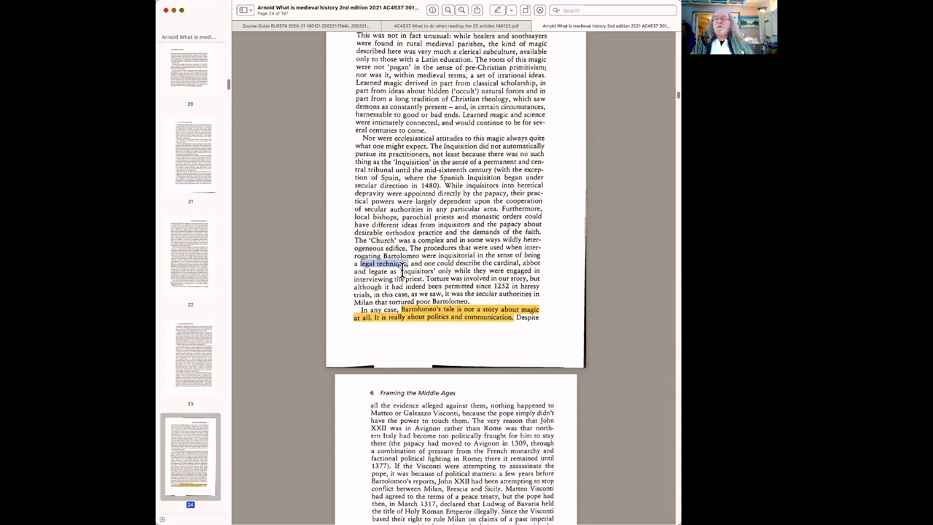
left_click_drag(400, 271, 511, 283)
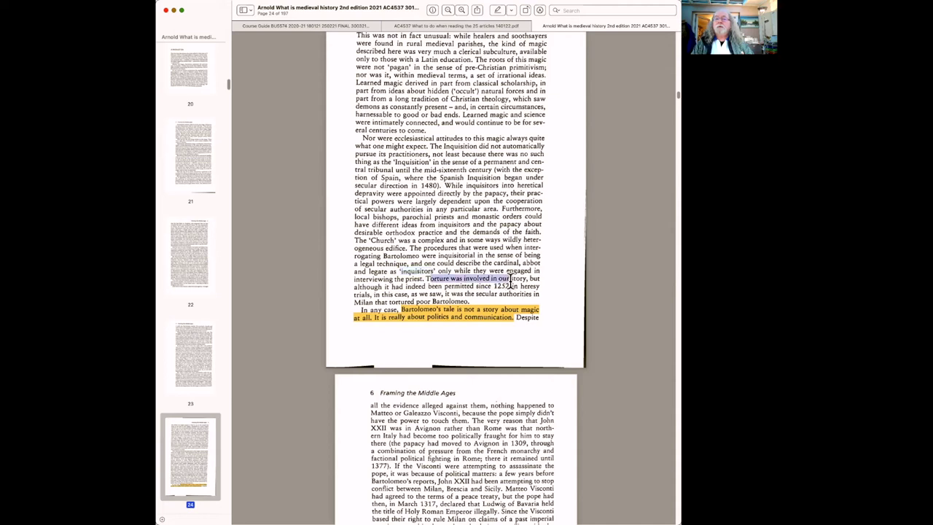
left_click_drag(385, 288, 513, 288)
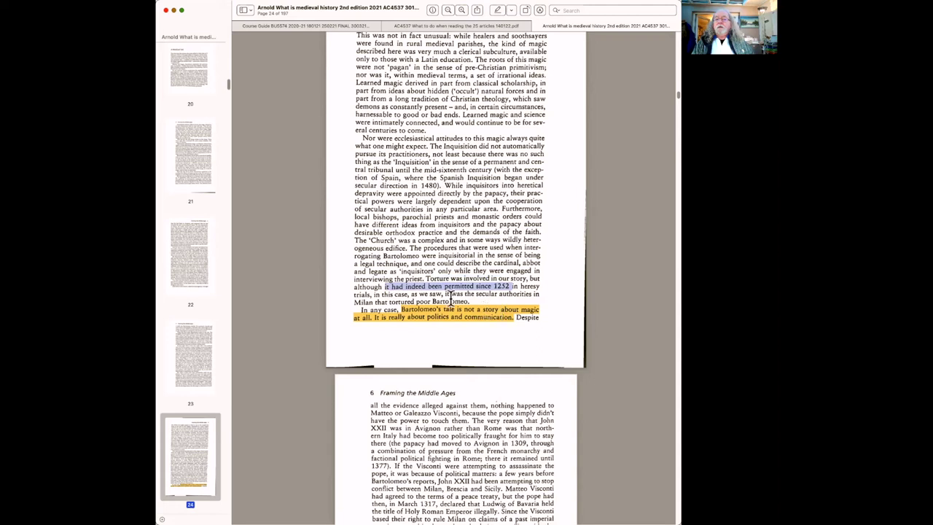
left_click_drag(444, 294, 474, 302)
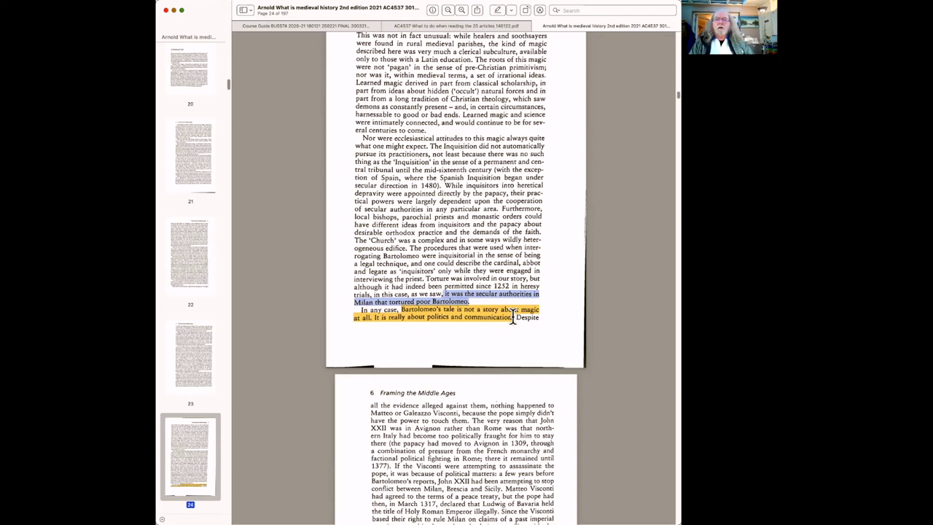
- Scroll down to pages 25–26, showing the 'What of communication?' passage and top of page 26
scroll(513, 315, "down", 4)
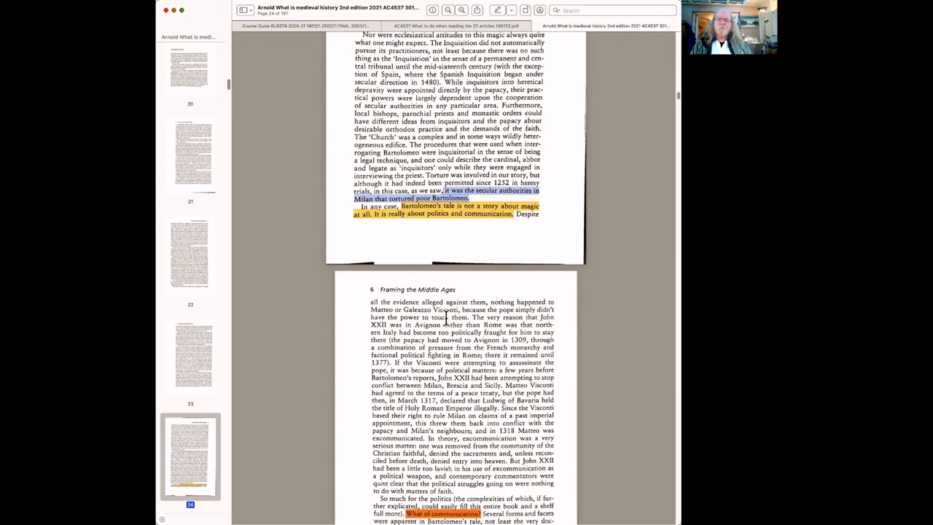
scroll(446, 315, "down", 5)
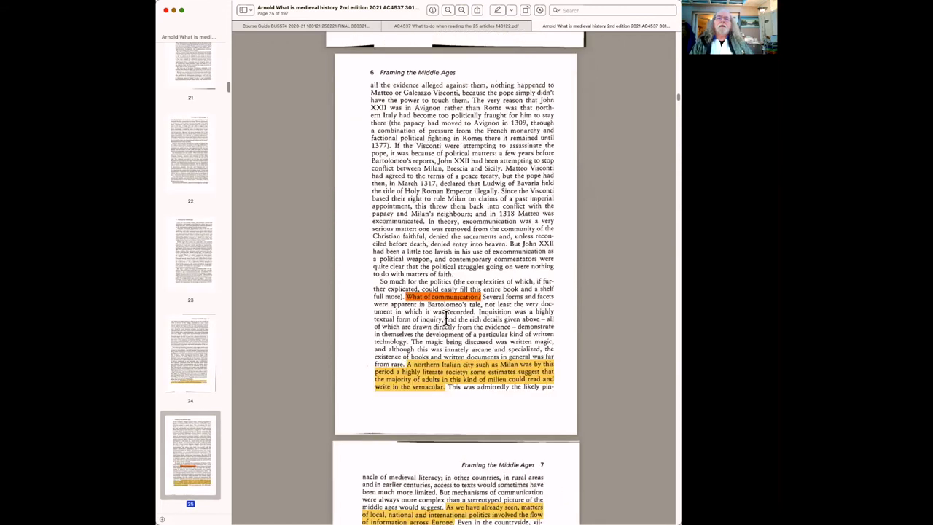
scroll(446, 318, "down", 1)
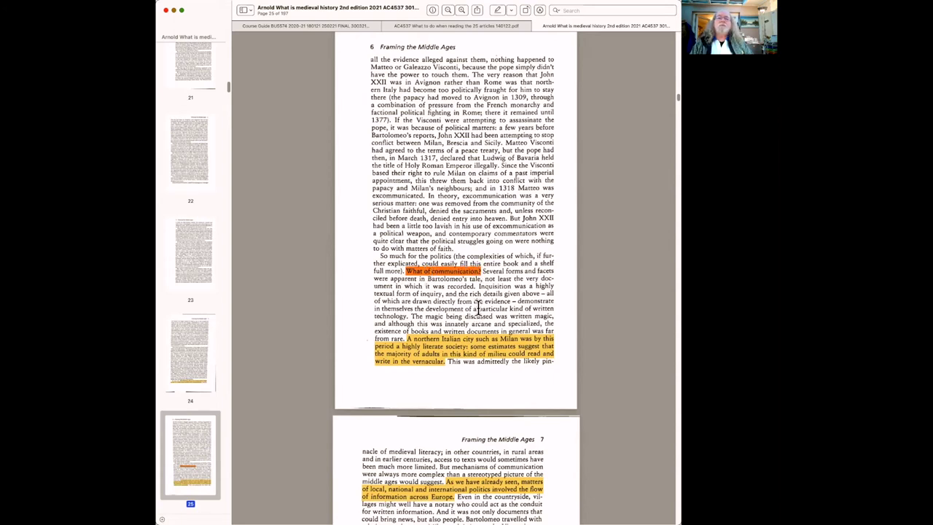
scroll(478, 307, "down", 5)
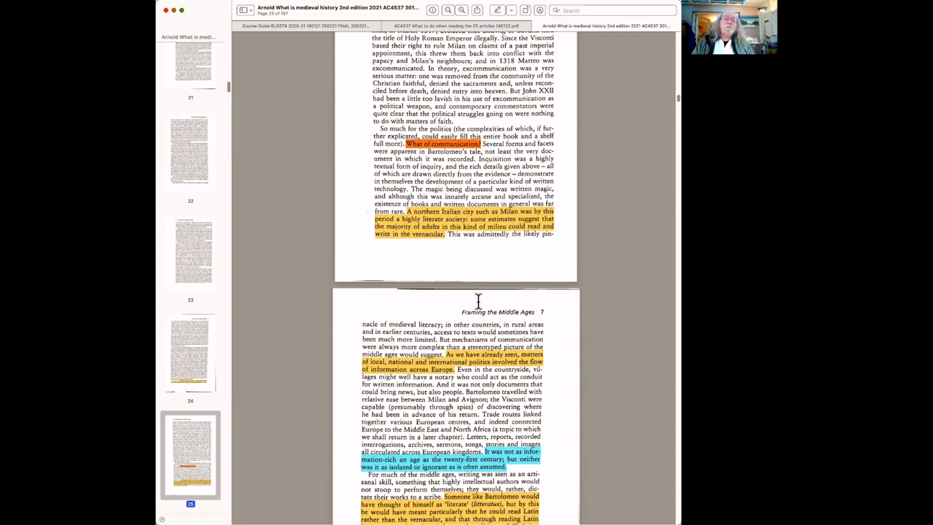
- Scroll down so page 26 with its literacy and communication highlights fills the window
scroll(479, 301, "down", 5)
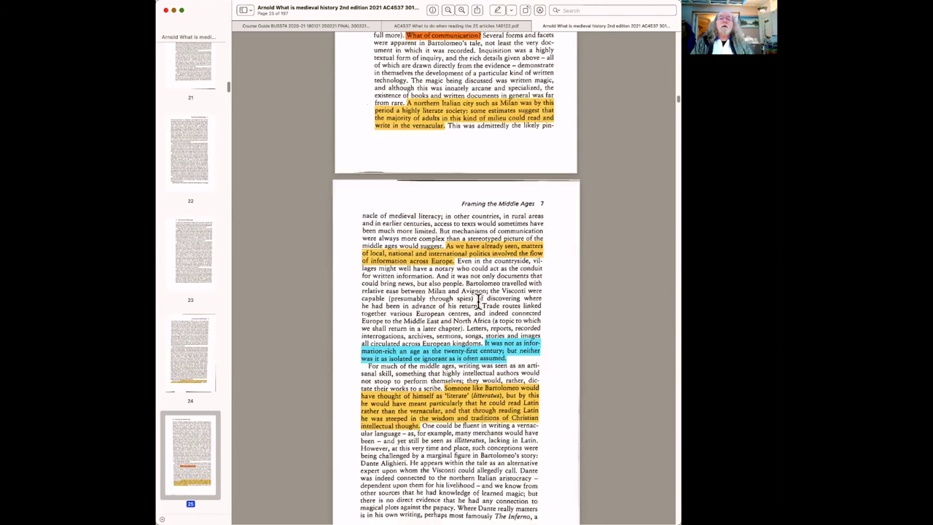
scroll(523, 198, "down", 5)
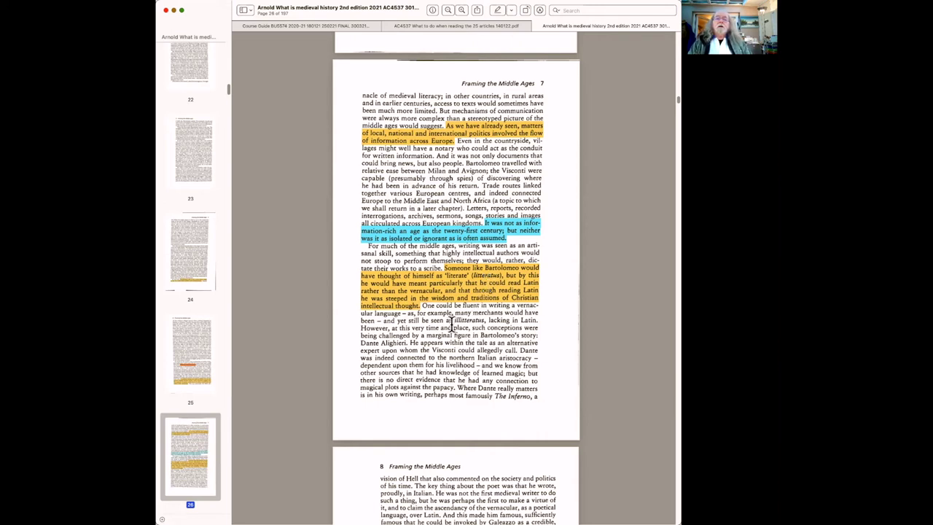
- Scroll down to page 27 (book page 8), past the orange and blue highlights on 'scratches the surface' and 'first task'
scroll(452, 323, "down", 5)
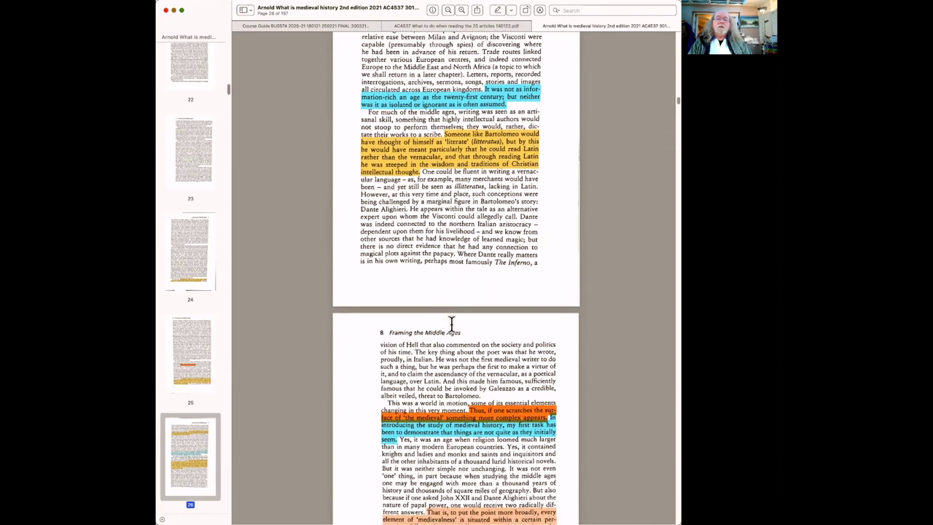
scroll(452, 323, "down", 3)
scroll(452, 326, "down", 1)
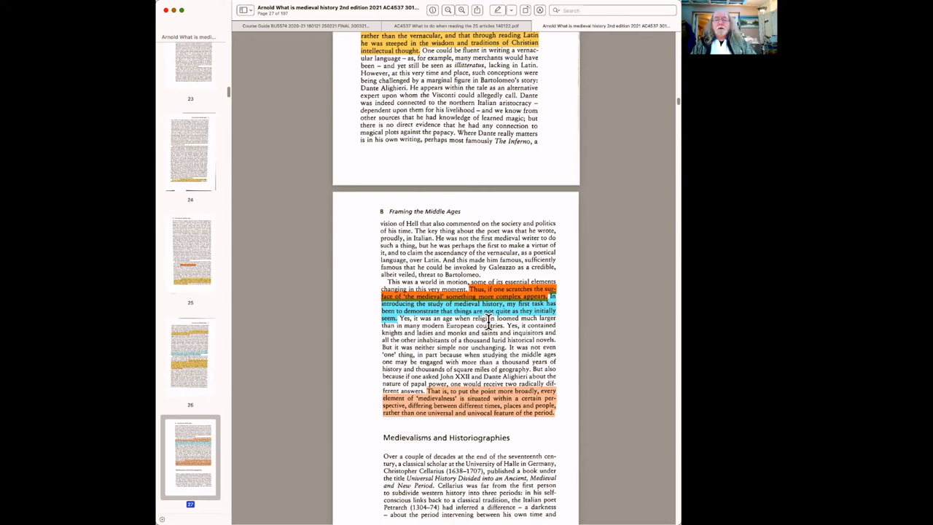
- Adjust the view on page 27 so the peach 'medievalness' highlight sits above the Medievalisms and Historiographies heading
scroll(489, 321, "down", 3)
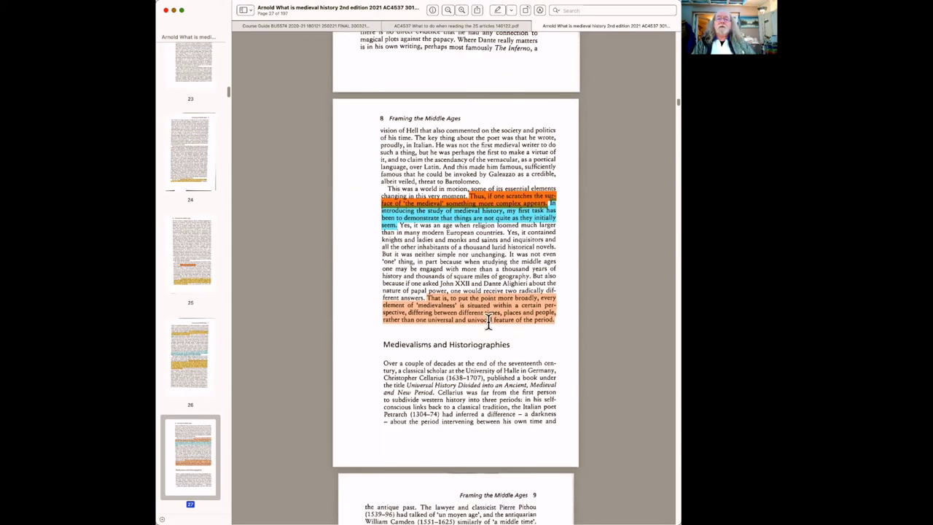
scroll(489, 323, "down", 1)
scroll(488, 323, "up", 3)
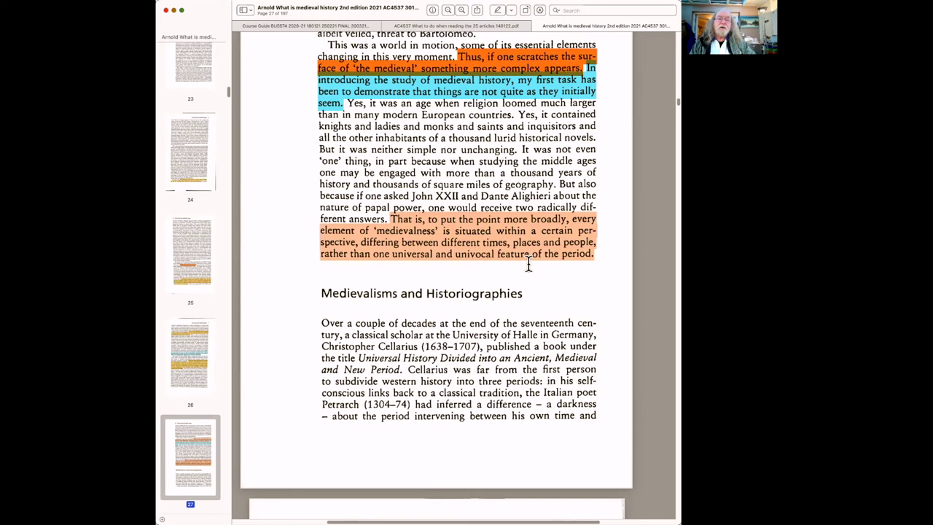
- Scroll down to page 30 of 197, showing the blue Romantic-nationalism and orange archives highlights
scroll(528, 264, "down", 3)
scroll(528, 264, "down", 5)
scroll(529, 264, "down", 2)
scroll(529, 264, "down", 4)
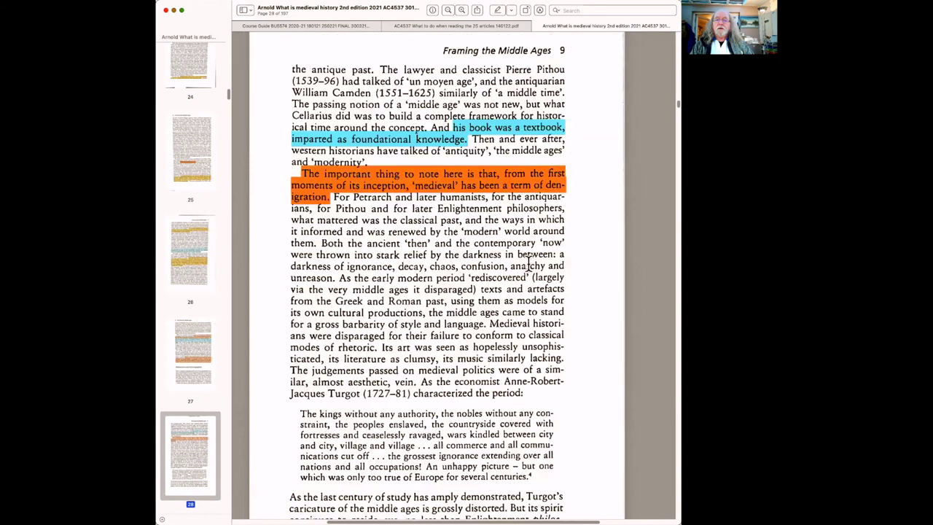
scroll(485, 259, "down", 1)
scroll(471, 312, "down", 5)
scroll(471, 312, "down", 7)
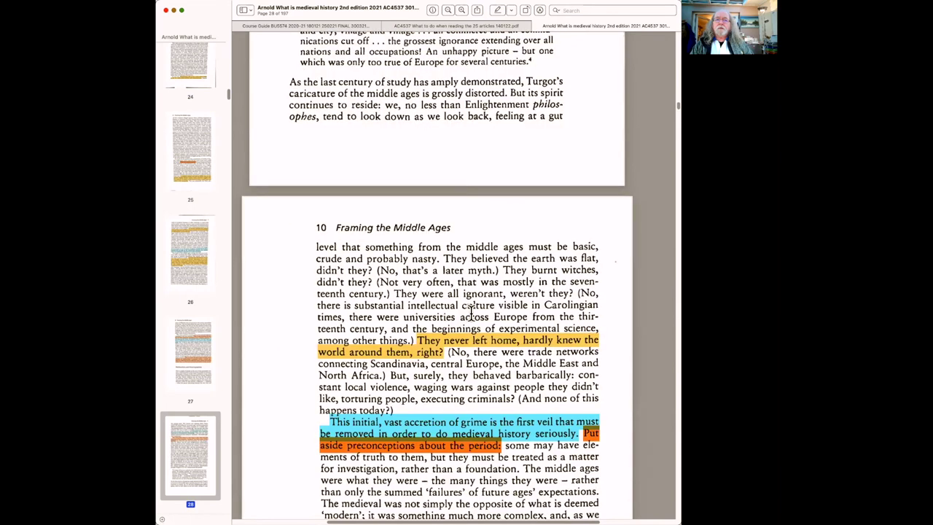
scroll(470, 312, "down", 4)
scroll(472, 312, "down", 3)
scroll(474, 313, "down", 1)
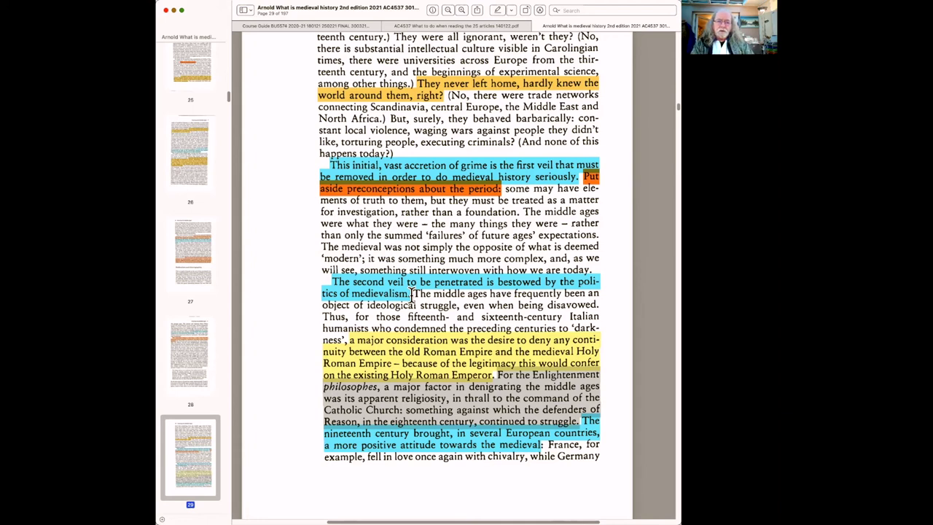
scroll(412, 293, "down", 4)
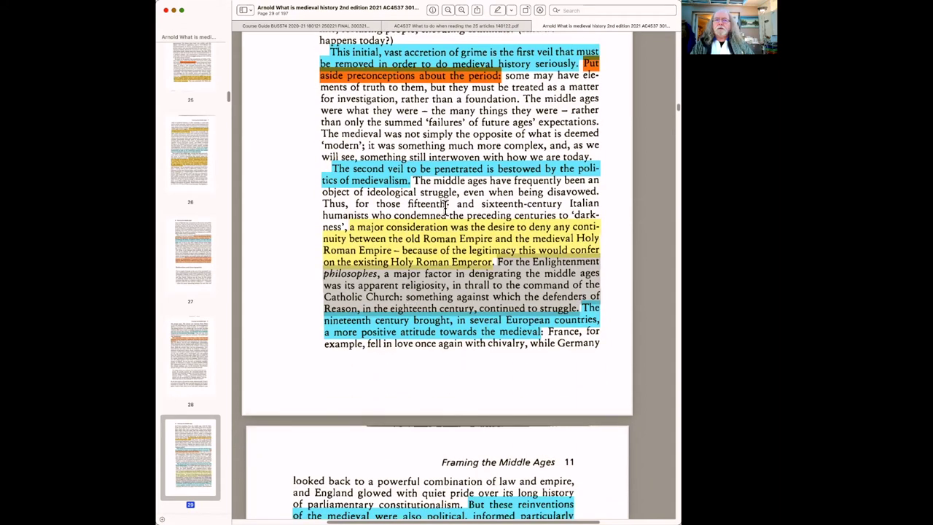
scroll(466, 223, "down", 1)
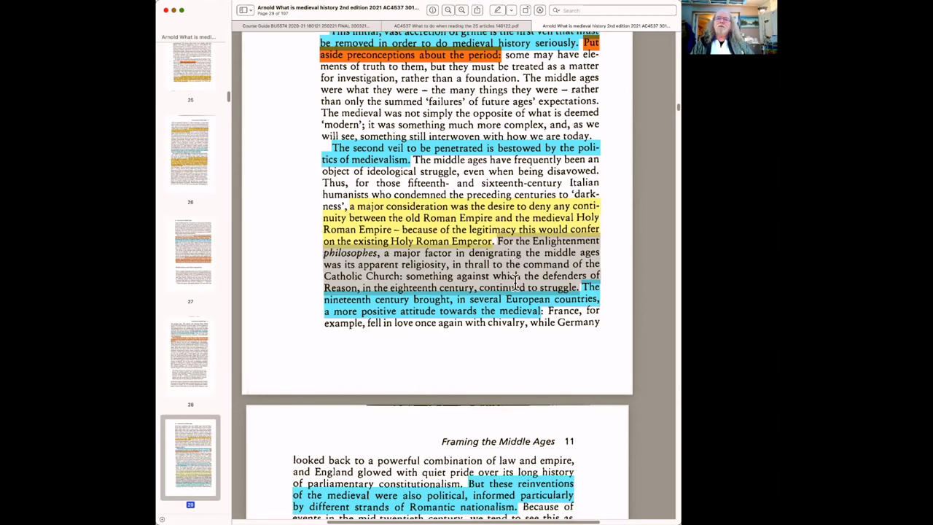
scroll(515, 282, "down", 3)
scroll(514, 282, "down", 3)
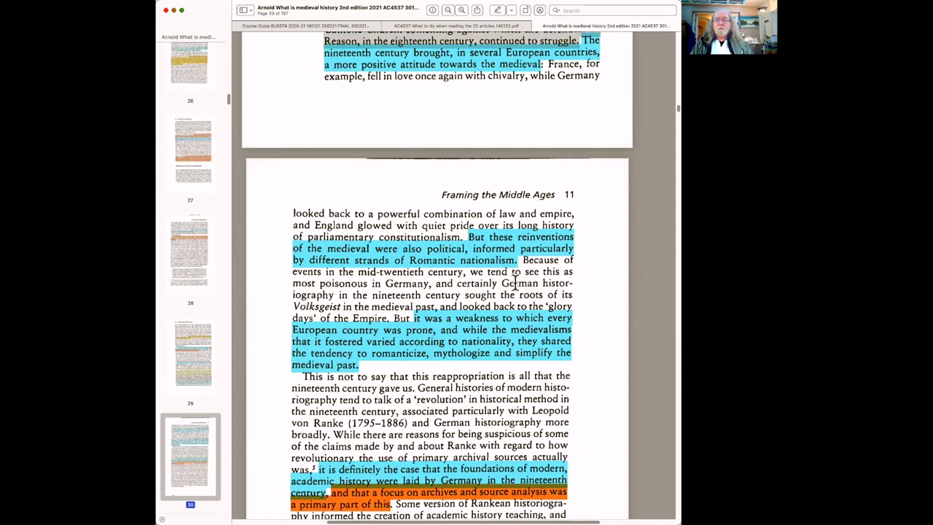
scroll(515, 281, "down", 3)
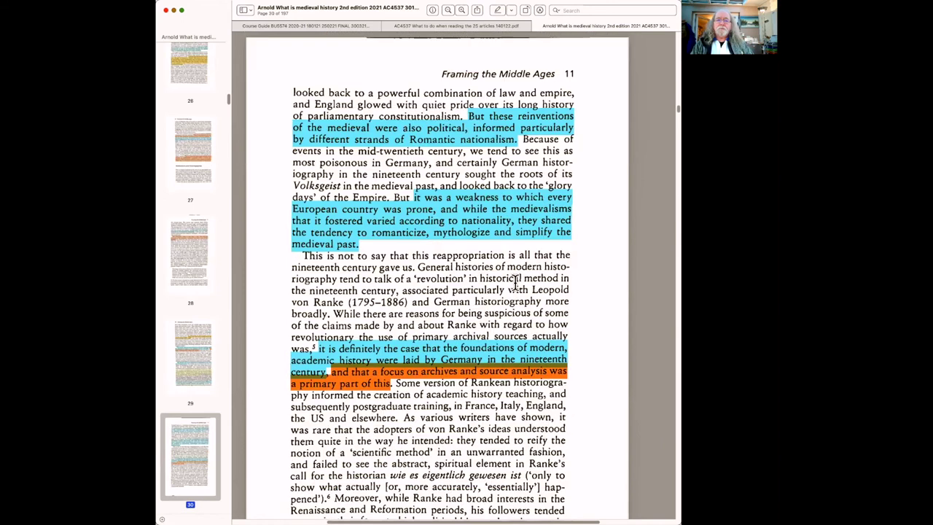
- Scroll from page 31 to page 32, the unmarked page on Bloch's Feudal Society
scroll(515, 281, "down", 3)
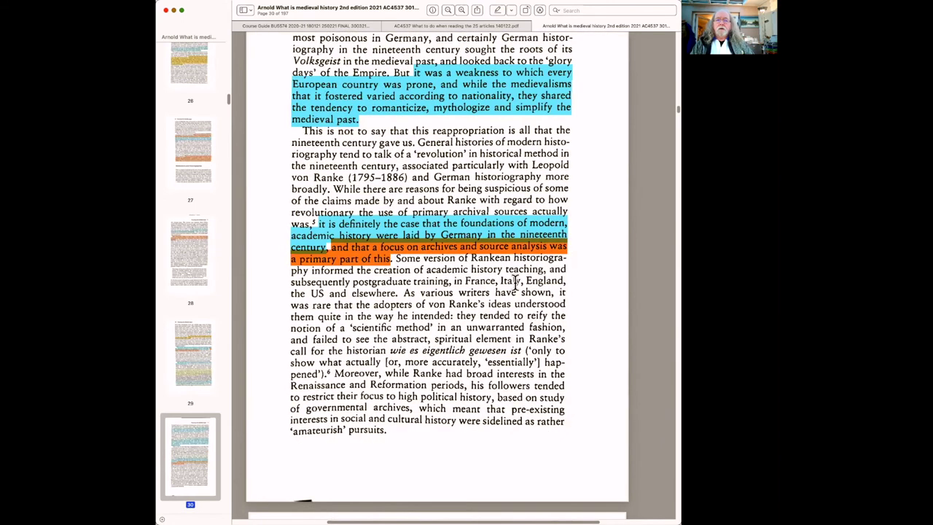
scroll(514, 282, "down", 8)
scroll(515, 281, "down", 3)
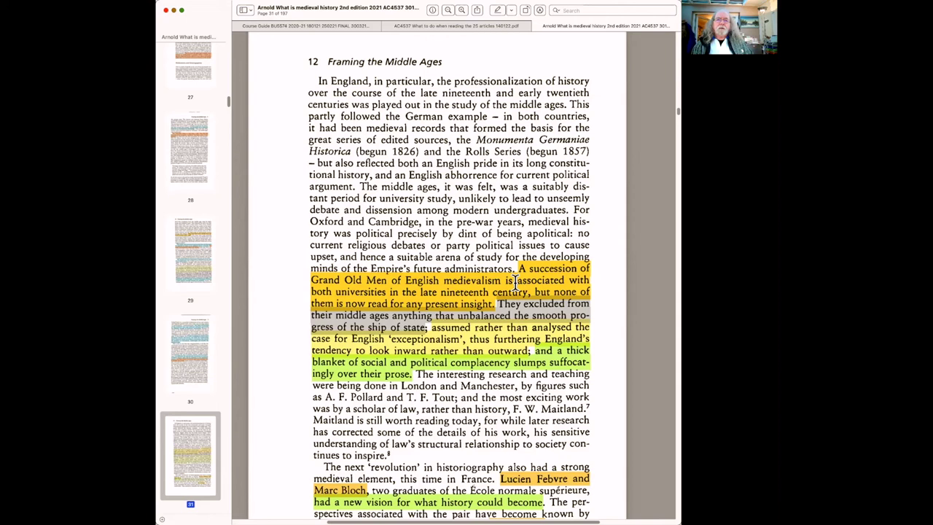
scroll(515, 281, "down", 2)
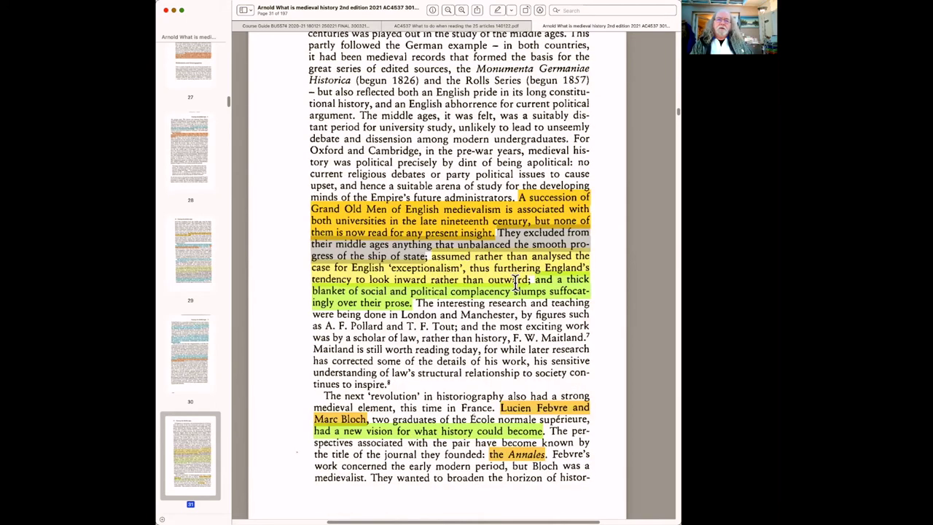
scroll(514, 281, "down", 5)
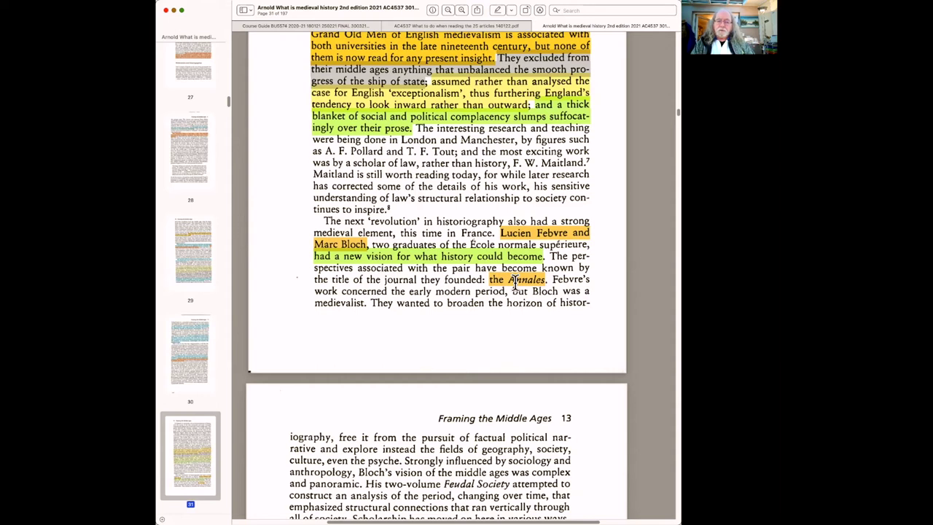
scroll(515, 283, "down", 2)
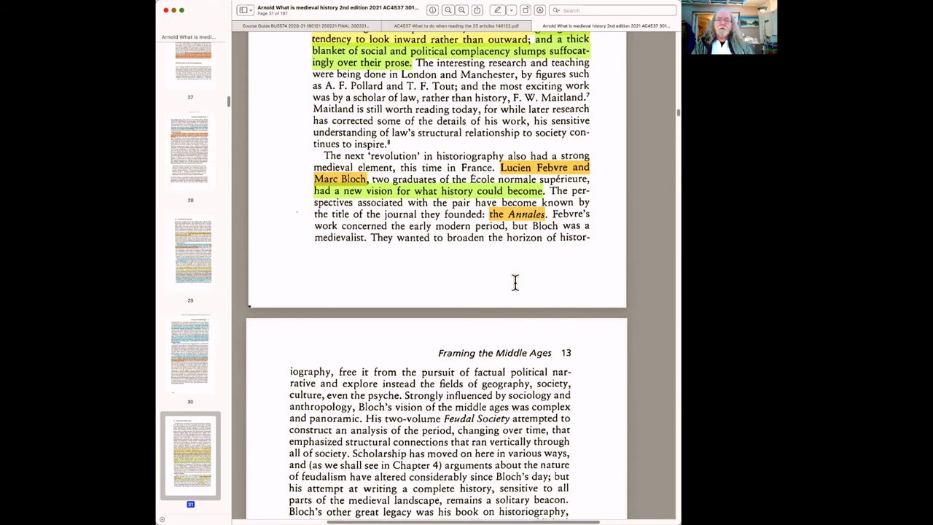
scroll(514, 282, "down", 7)
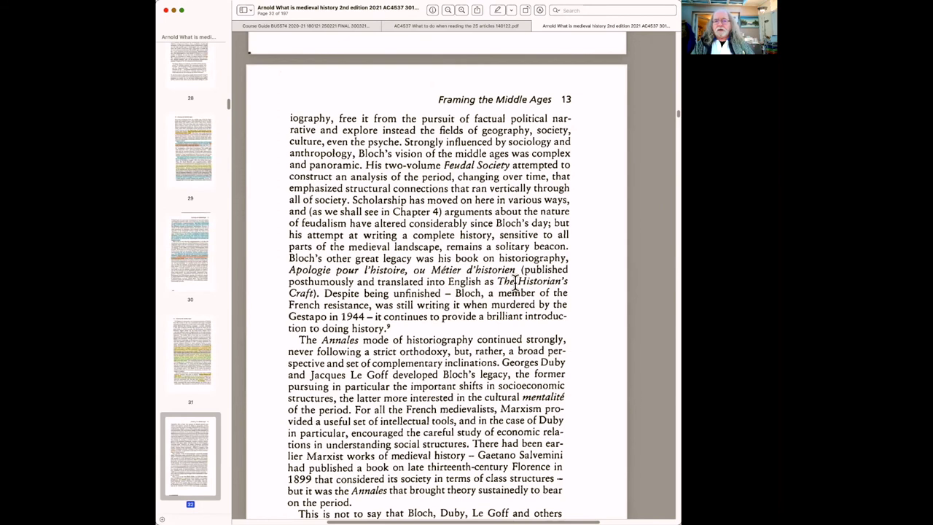
scroll(515, 282, "down", 1)
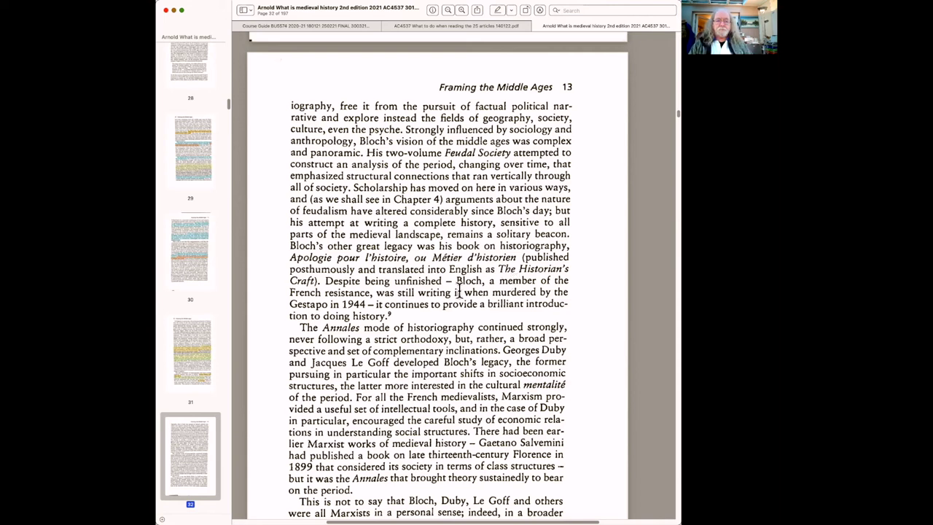
- Scroll through pages 33 and 34 to the yellow 'The shifts had many causes…' passage
scroll(472, 335, "down", 3)
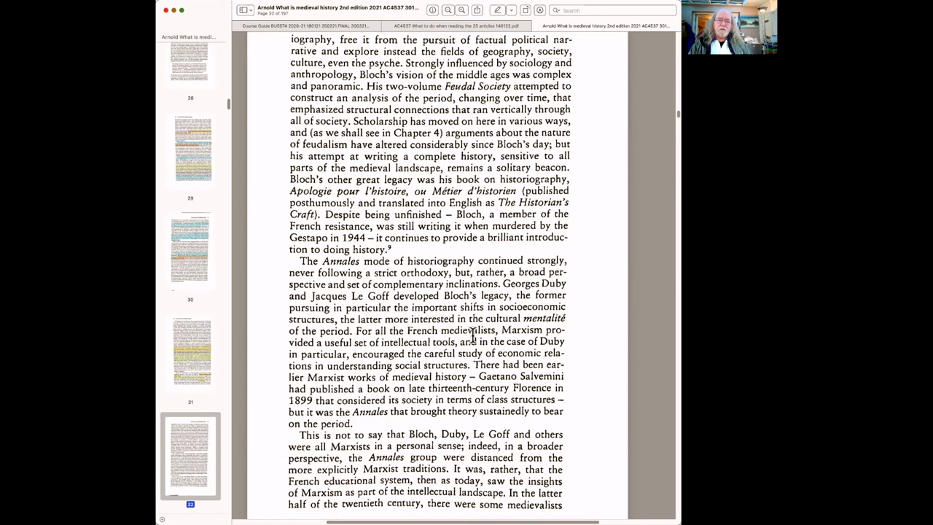
scroll(472, 335, "down", 7)
scroll(472, 335, "down", 4)
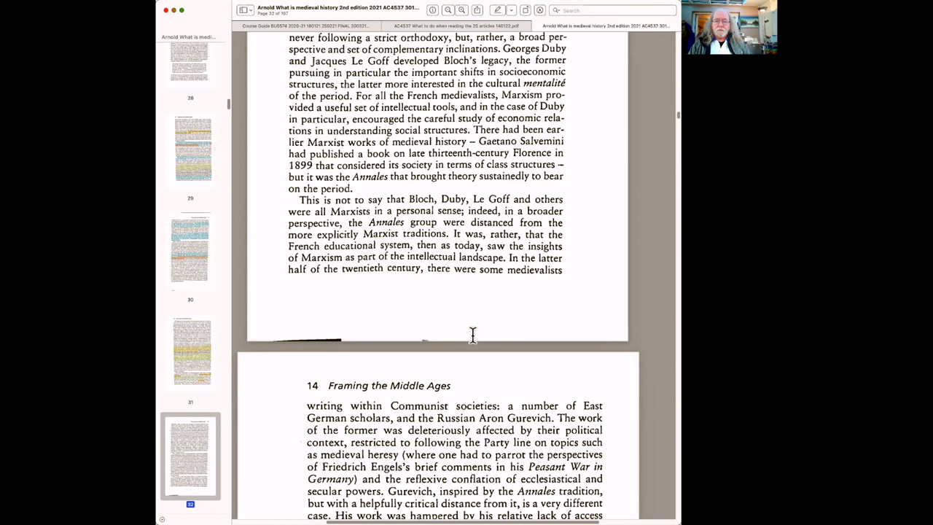
scroll(473, 335, "down", 6)
scroll(364, 222, "down", 2)
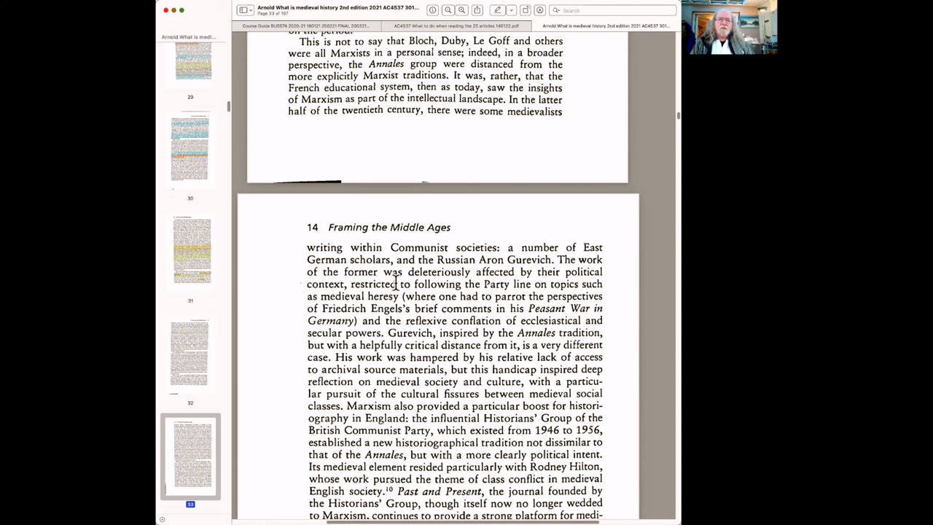
scroll(396, 284, "down", 5)
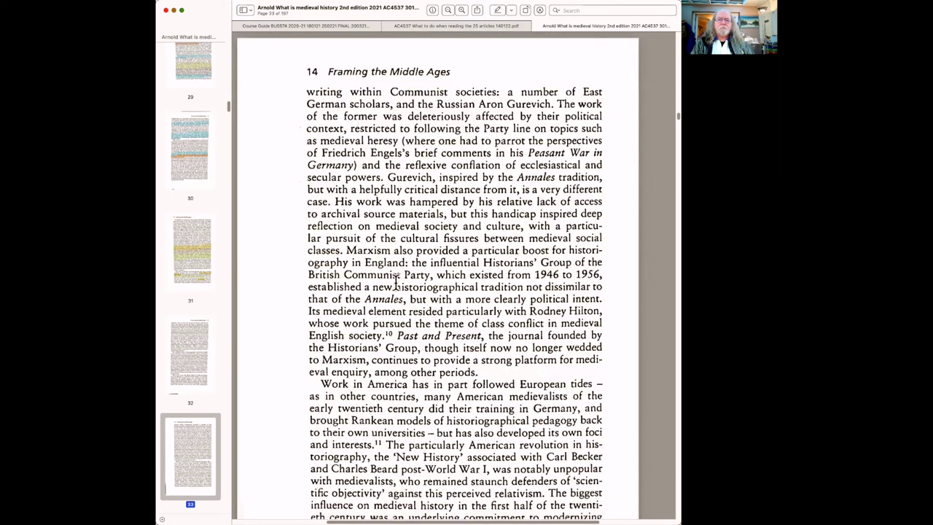
scroll(396, 283, "down", 5)
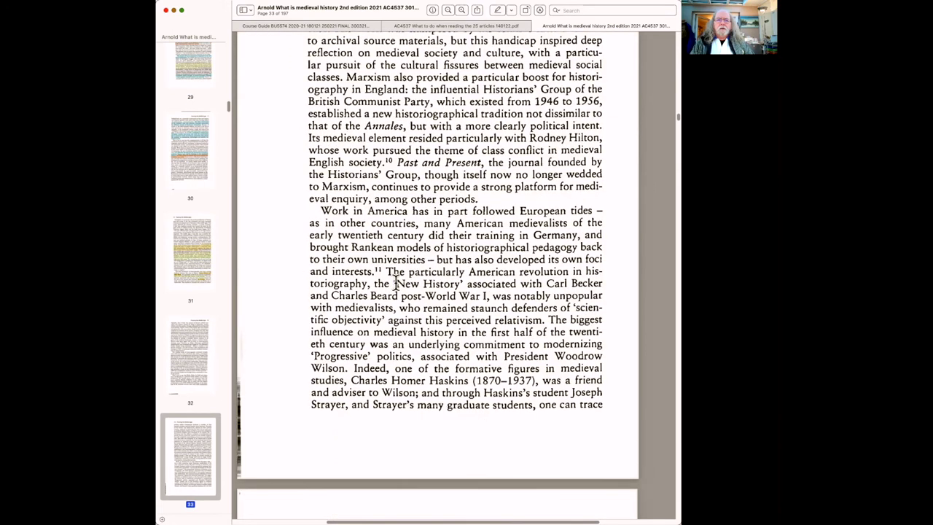
scroll(396, 284, "down", 8)
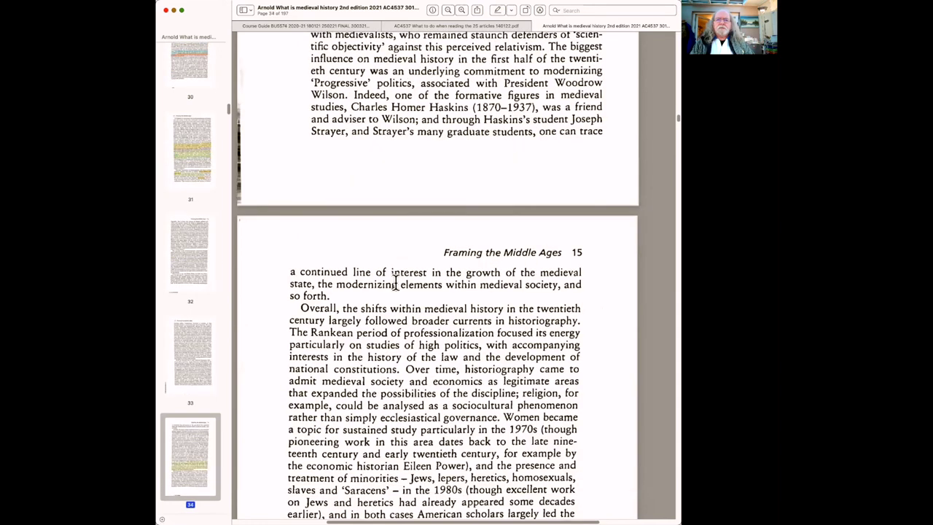
scroll(396, 283, "down", 5)
scroll(396, 284, "down", 6)
scroll(396, 284, "down", 2)
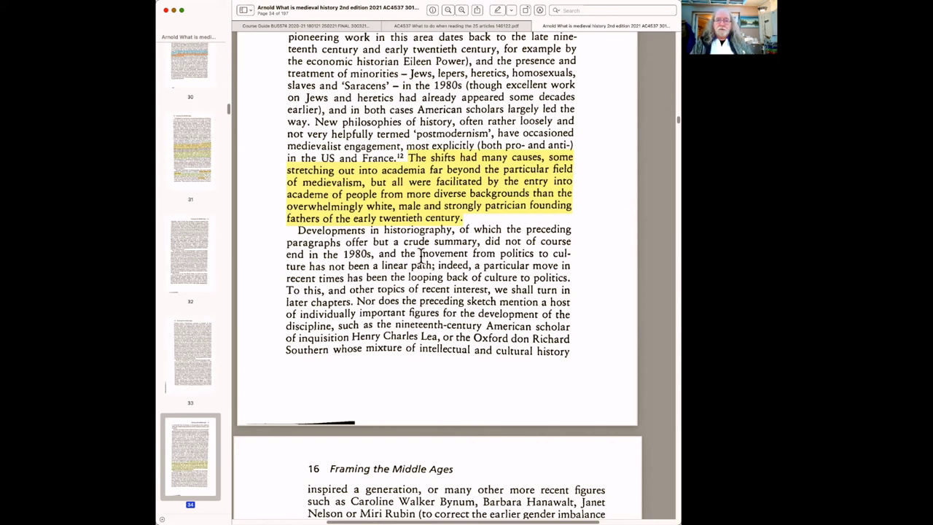
- Scroll past 'The Politics of Framing' to page 35, where 'nationalism' is highlighted
scroll(421, 257, "down", 3)
scroll(421, 256, "down", 5)
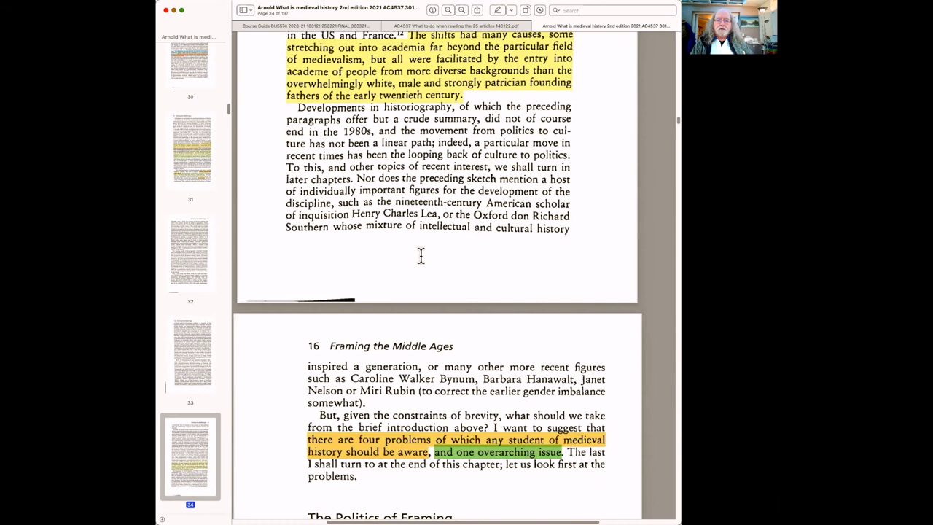
scroll(421, 255, "down", 4)
scroll(421, 255, "down", 8)
scroll(421, 257, "down", 3)
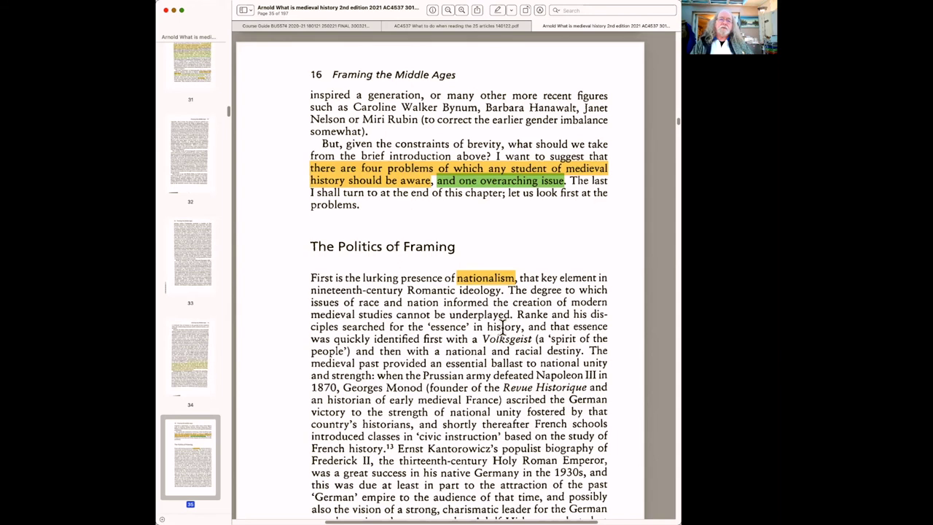
scroll(502, 326, "down", 2)
scroll(503, 326, "down", 2)
scroll(503, 326, "down", 4)
scroll(502, 326, "down", 1)
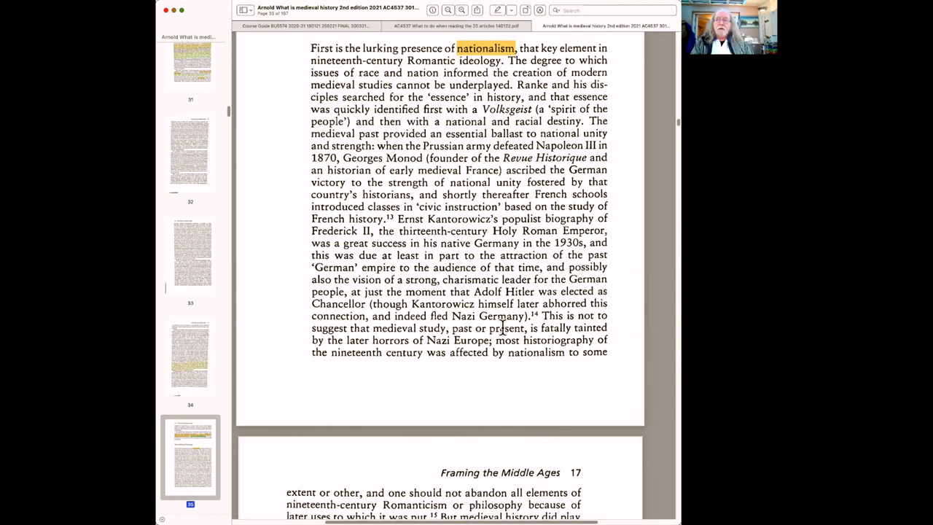
- Scroll to page 36, showing the green and orange 'second problem' and 'very idea of nation' highlights
scroll(502, 327, "down", 3)
scroll(503, 328, "up", 4)
scroll(515, 230, "down", 10)
scroll(515, 231, "down", 2)
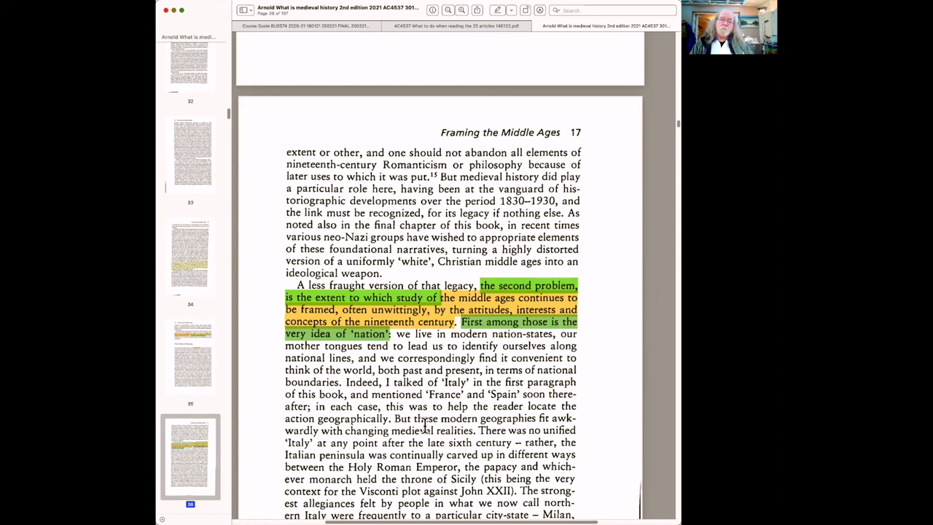
- Scroll to PDF page 38, with the green 'second caveat' and yellow 'third problem' highlights
scroll(425, 426, "down", 5)
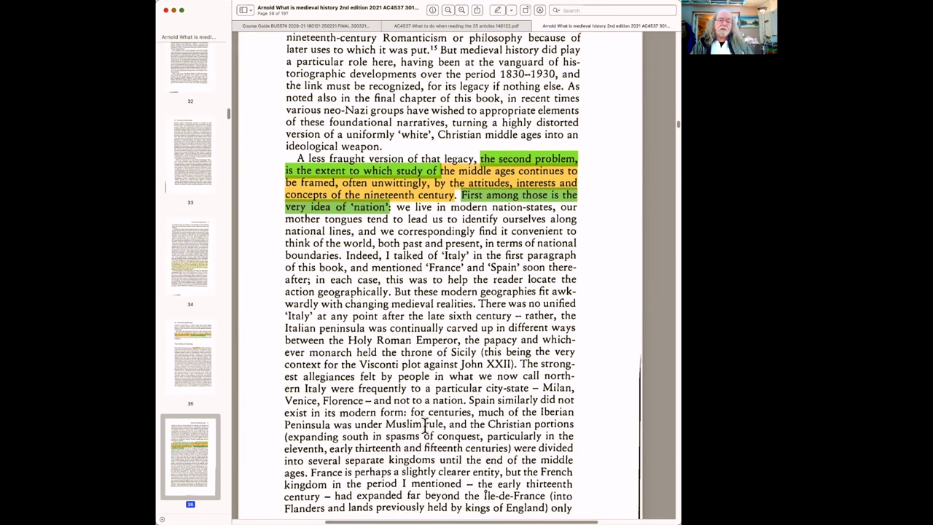
scroll(425, 426, "down", 1)
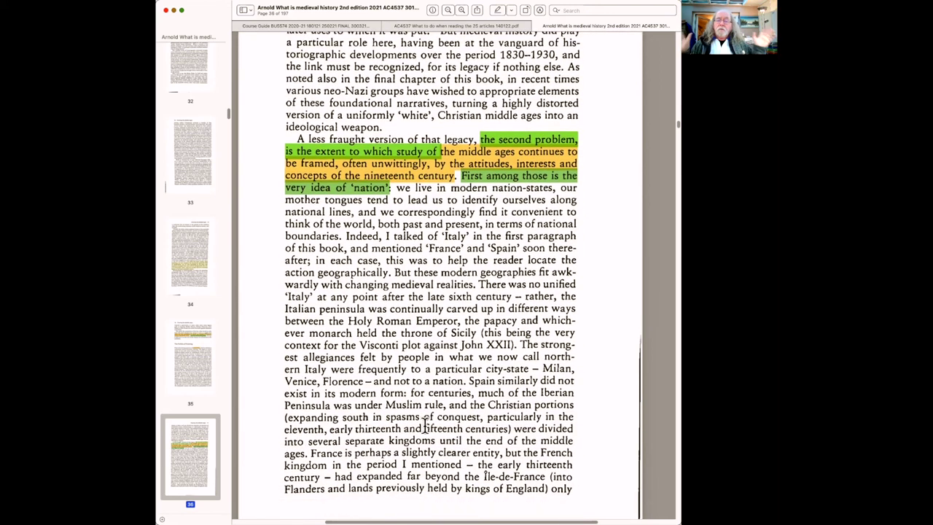
scroll(425, 427, "down", 7)
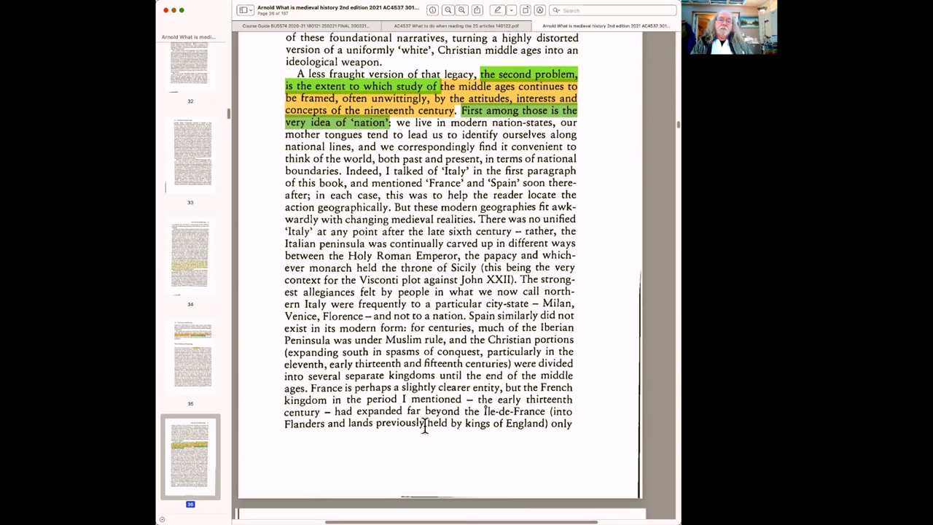
scroll(425, 427, "down", 11)
scroll(425, 427, "down", 7)
scroll(425, 427, "down", 4)
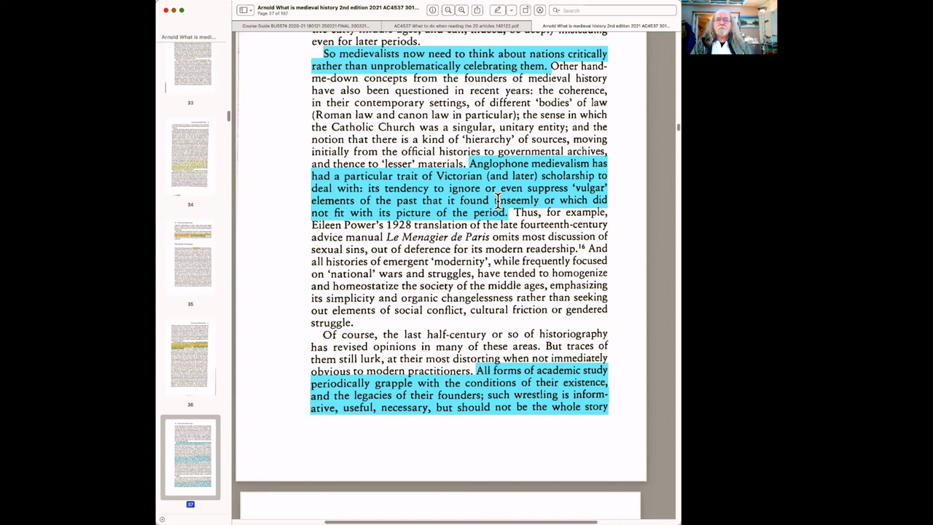
scroll(488, 237, "down", 3)
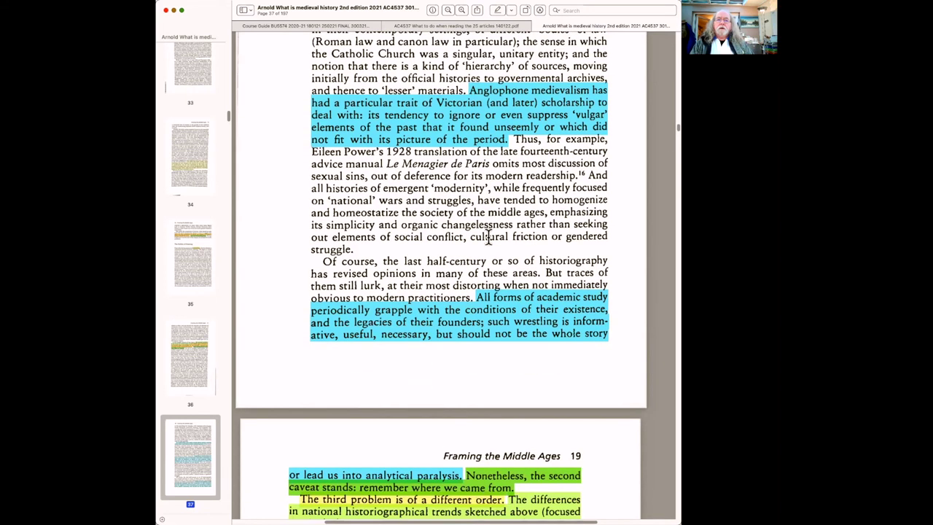
scroll(488, 237, "down", 5)
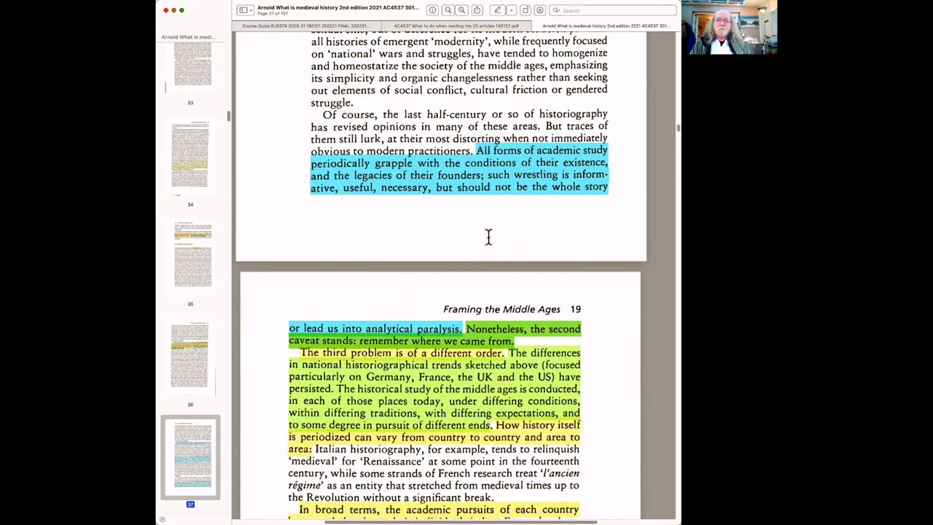
scroll(488, 237, "down", 3)
scroll(488, 237, "down", 3)
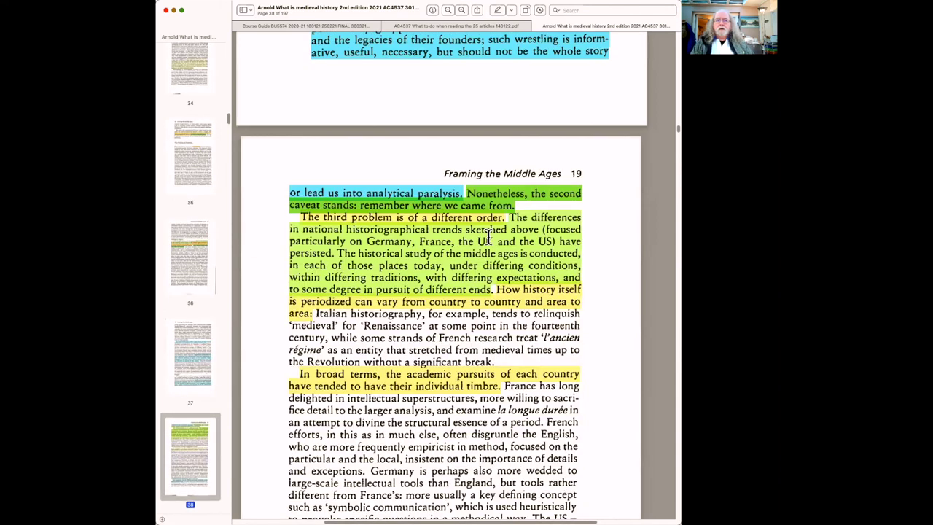
scroll(489, 237, "down", 1)
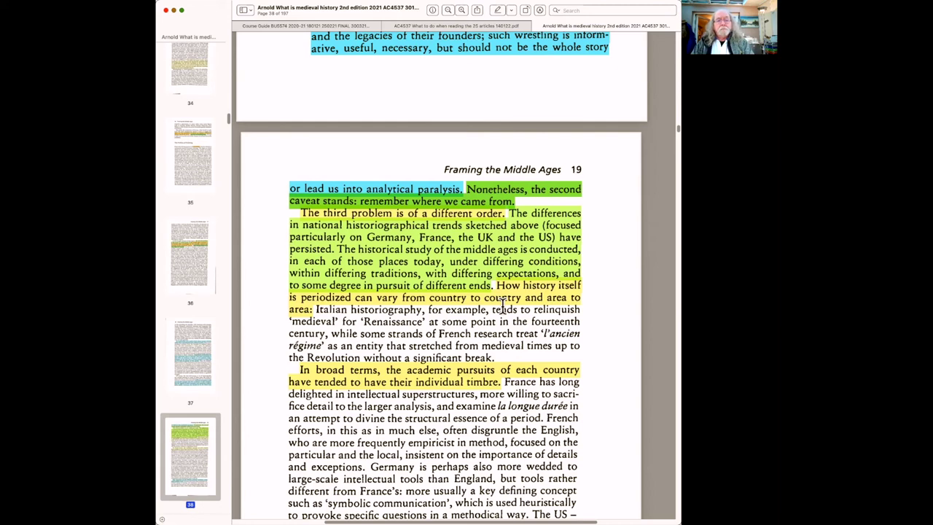
- Scroll through book pages 20 and 21 to PDF page 40 and the orange 'fourth and final problem' highlight
scroll(485, 335, "down", 2)
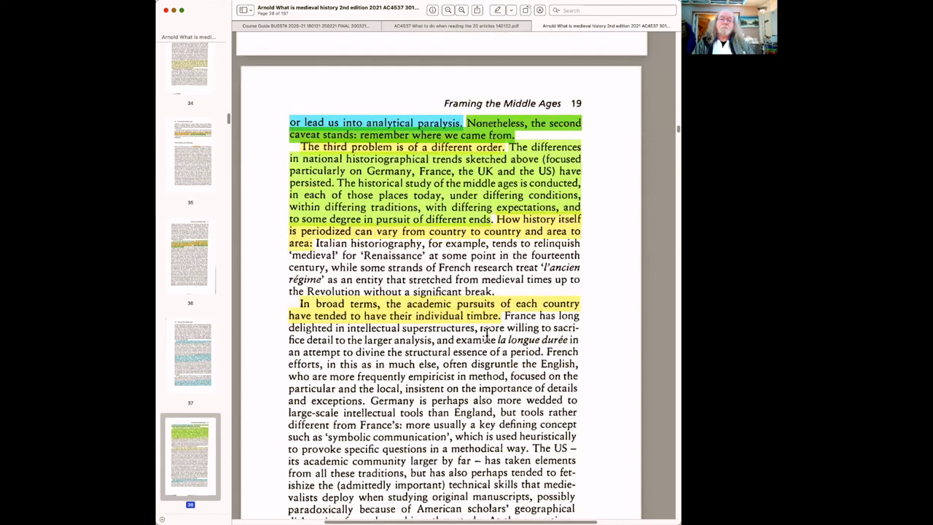
scroll(485, 335, "down", 4)
scroll(487, 335, "down", 8)
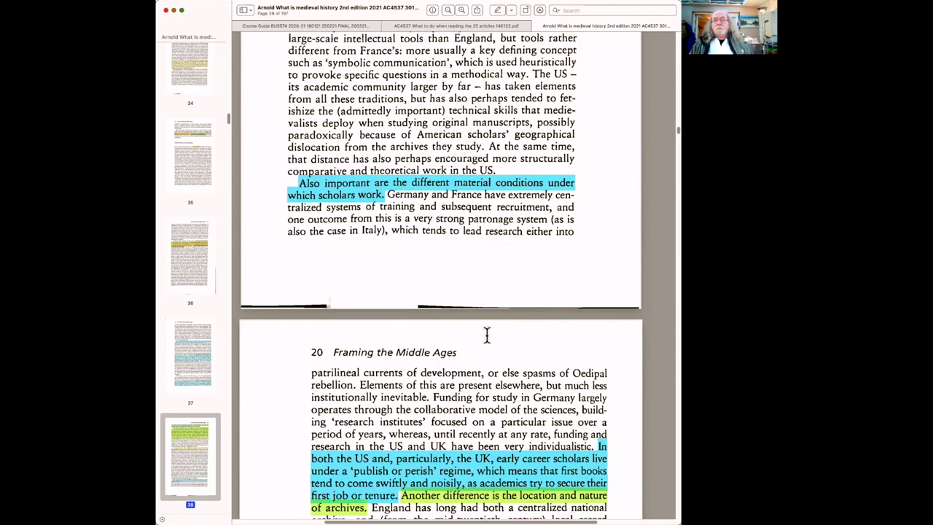
scroll(468, 193, "down", 3)
scroll(466, 199, "down", 10)
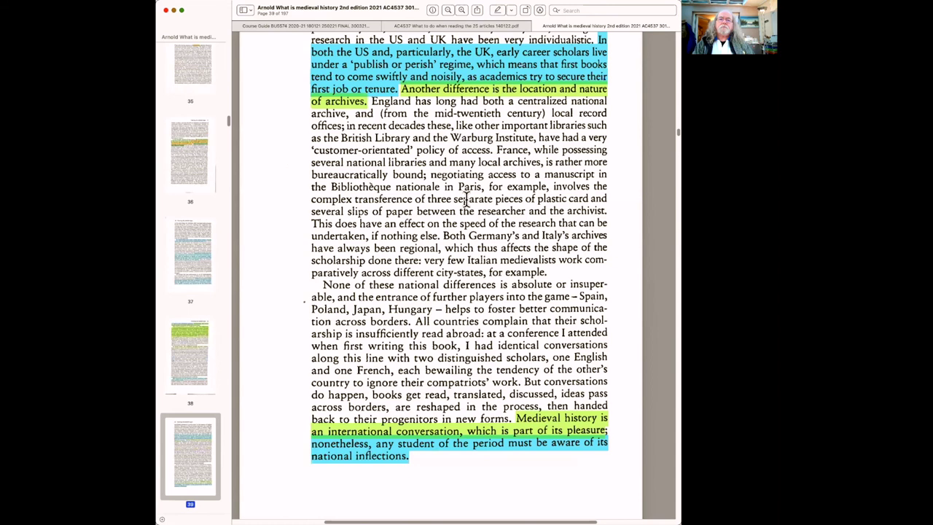
scroll(466, 199, "down", 15)
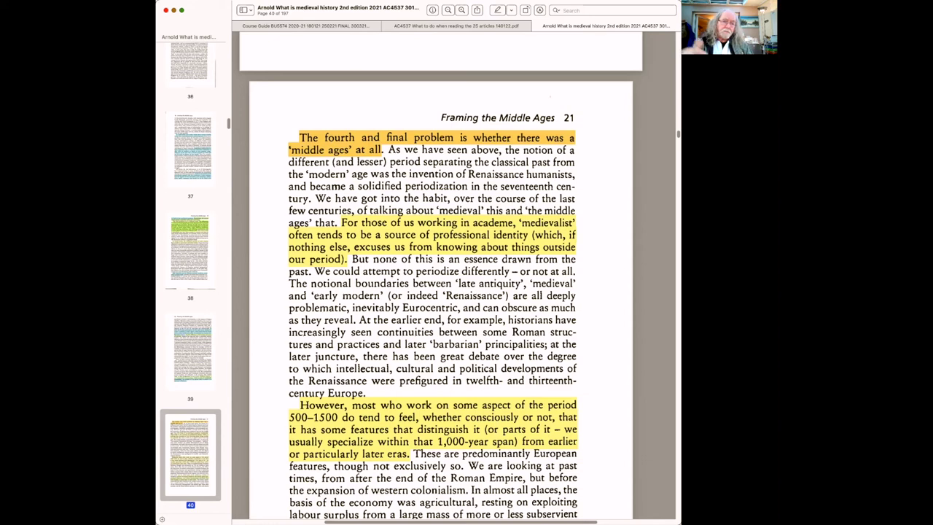
- Scroll to PDF page 41, with the blue 'more profound question' and 'Doing history is political' highlights
scroll(597, 287, "down", 3)
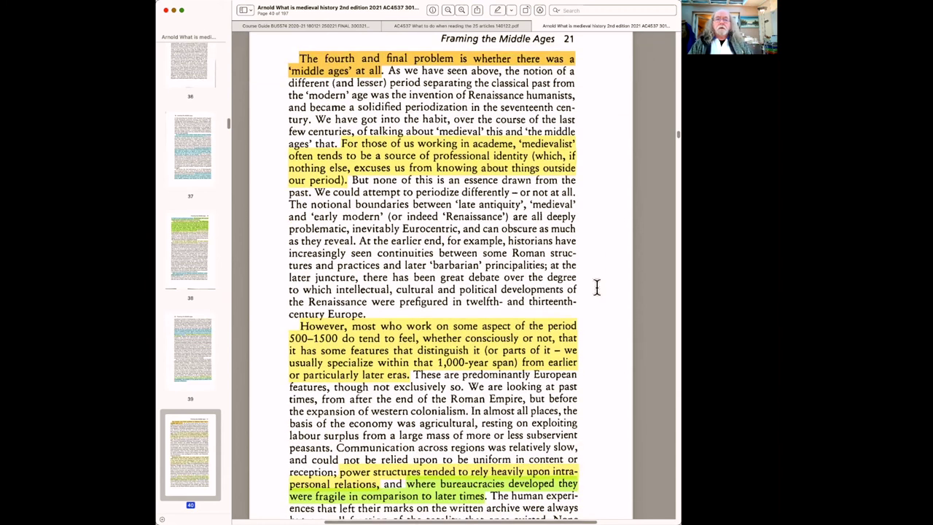
scroll(596, 287, "down", 10)
scroll(596, 288, "down", 5)
scroll(496, 169, "down", 4)
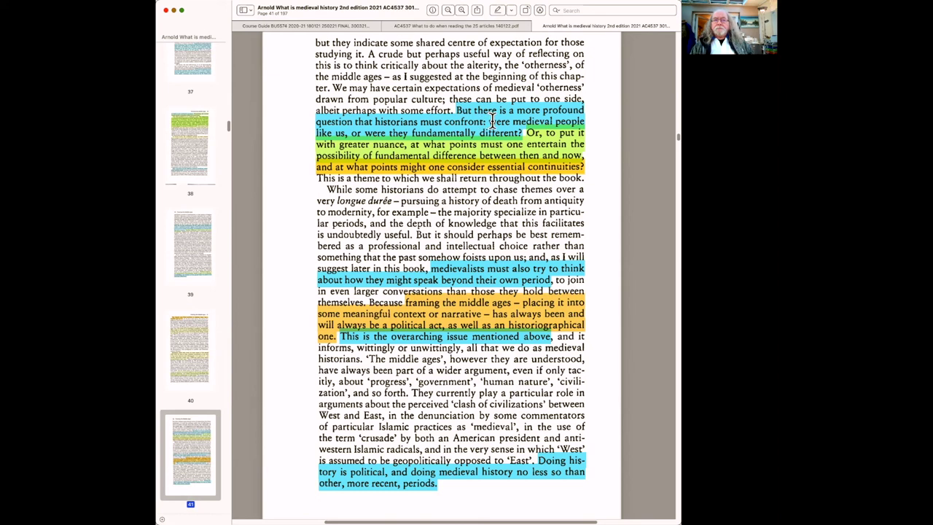
- Highlight in blue the question whether medieval people were like us, clearing a stray selection over the framing passage
left_click_drag(487, 122, 521, 131)
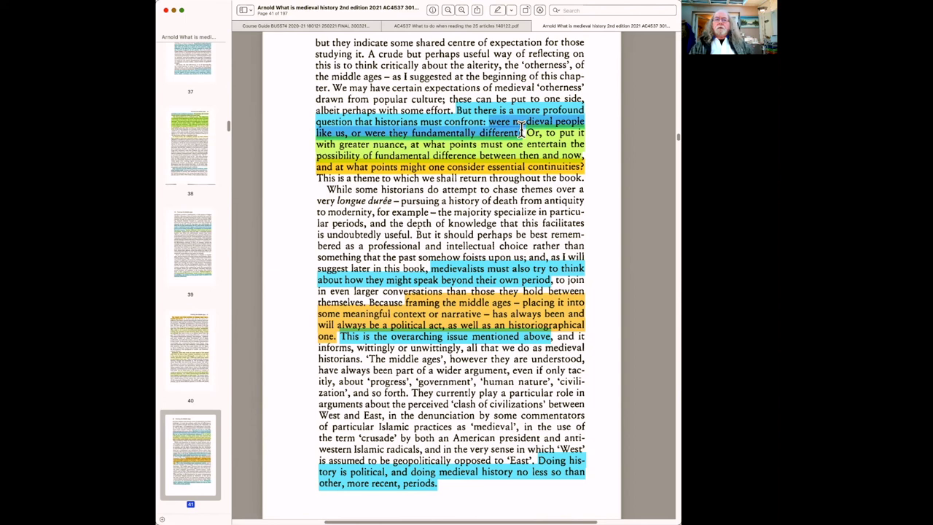
left_click_drag(522, 131, 523, 133)
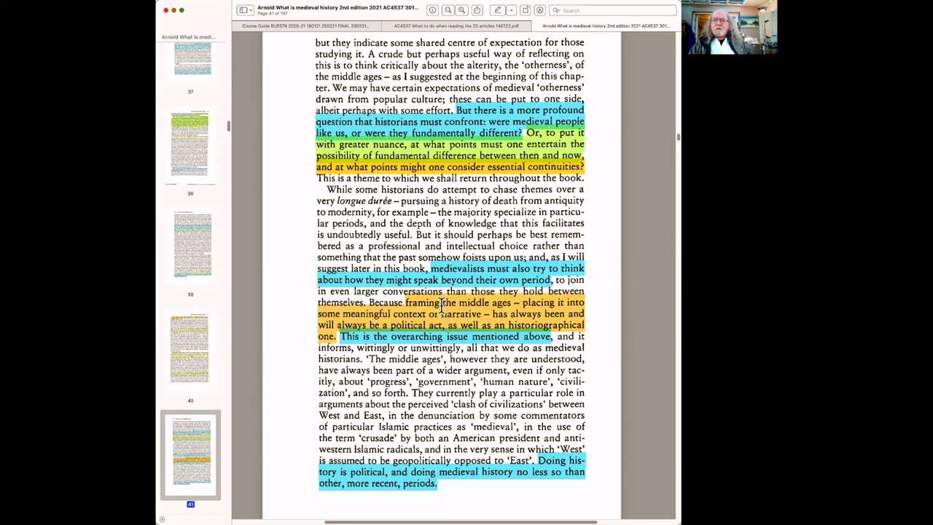
left_click_drag(406, 301, 482, 319)
left_click(500, 350)
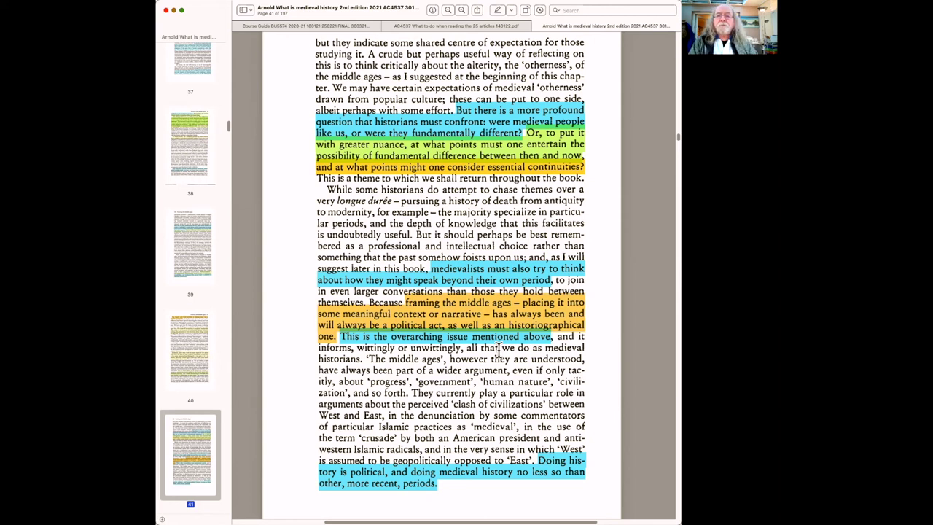
scroll(499, 352, "down", 3)
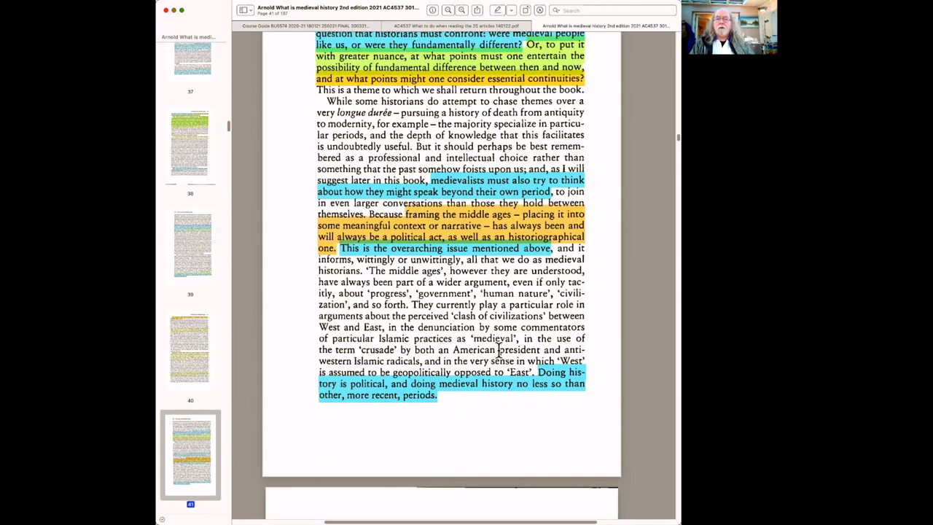
- Scroll down past the end of chapter 1 until 'Tracing the Middle Ages' begins below
scroll(500, 351, "down", 3)
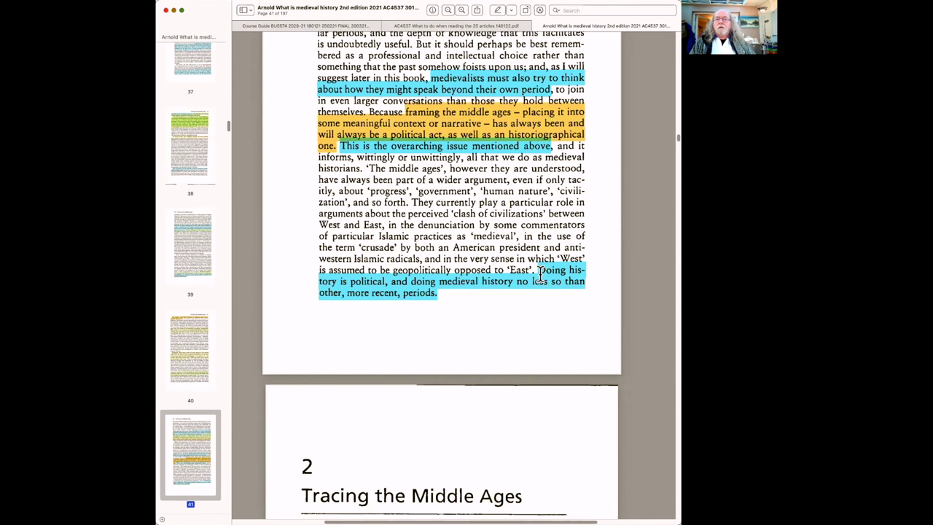